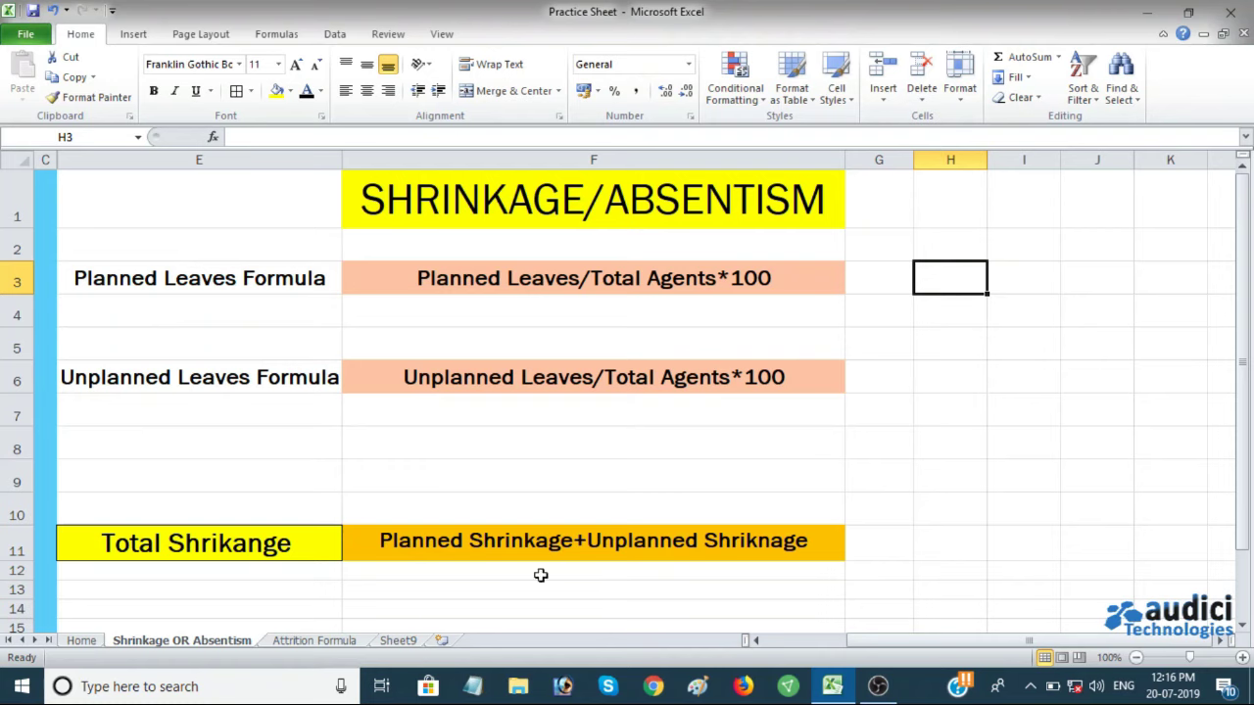
Step: Check the attrition formula description in D4 of the Attrition Formula sheet, then return to the Shrinkage sheet
{"action": "left_click", "coordinate": [322, 641]}
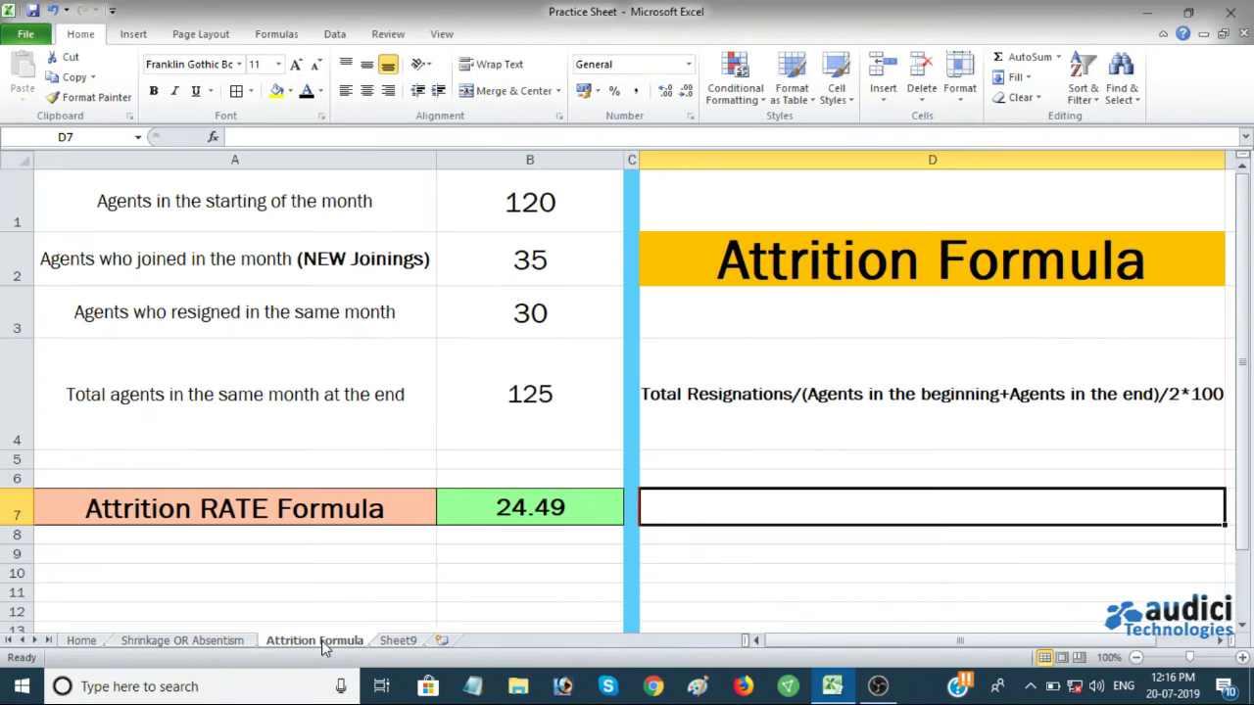
{"action": "left_click", "coordinate": [726, 446]}
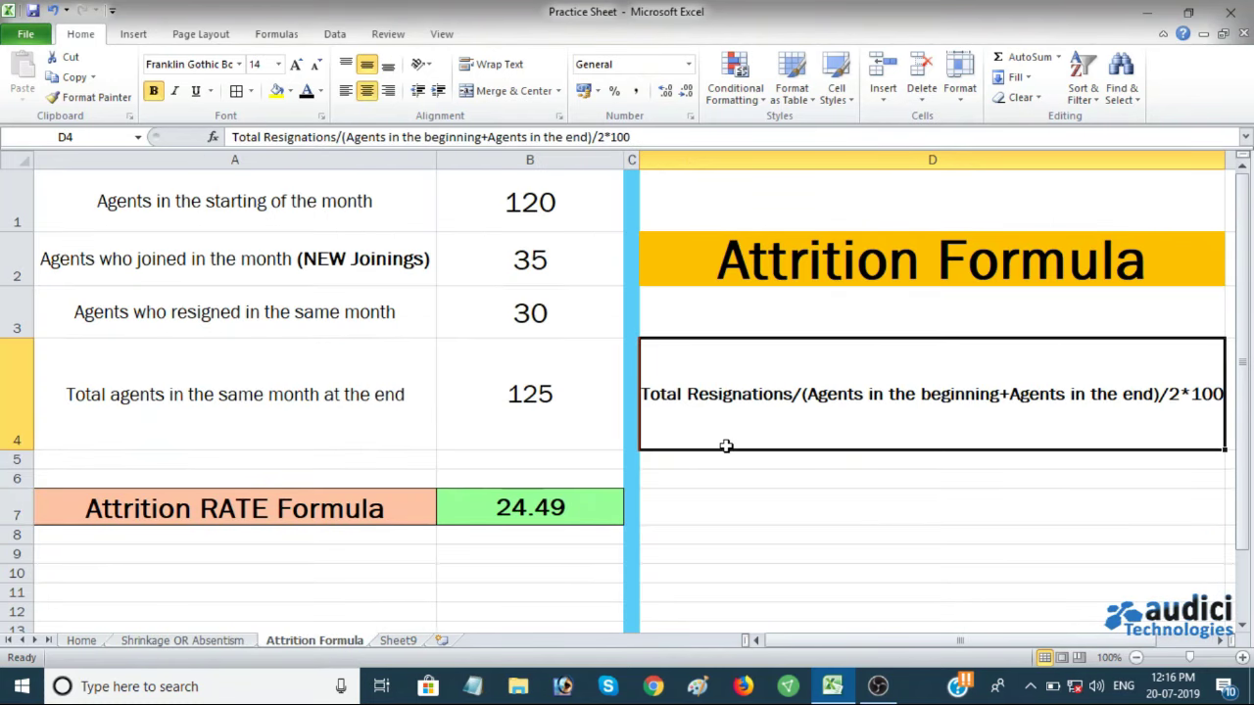
{"action": "key", "text": "Right"}
{"action": "key", "text": "Right"}
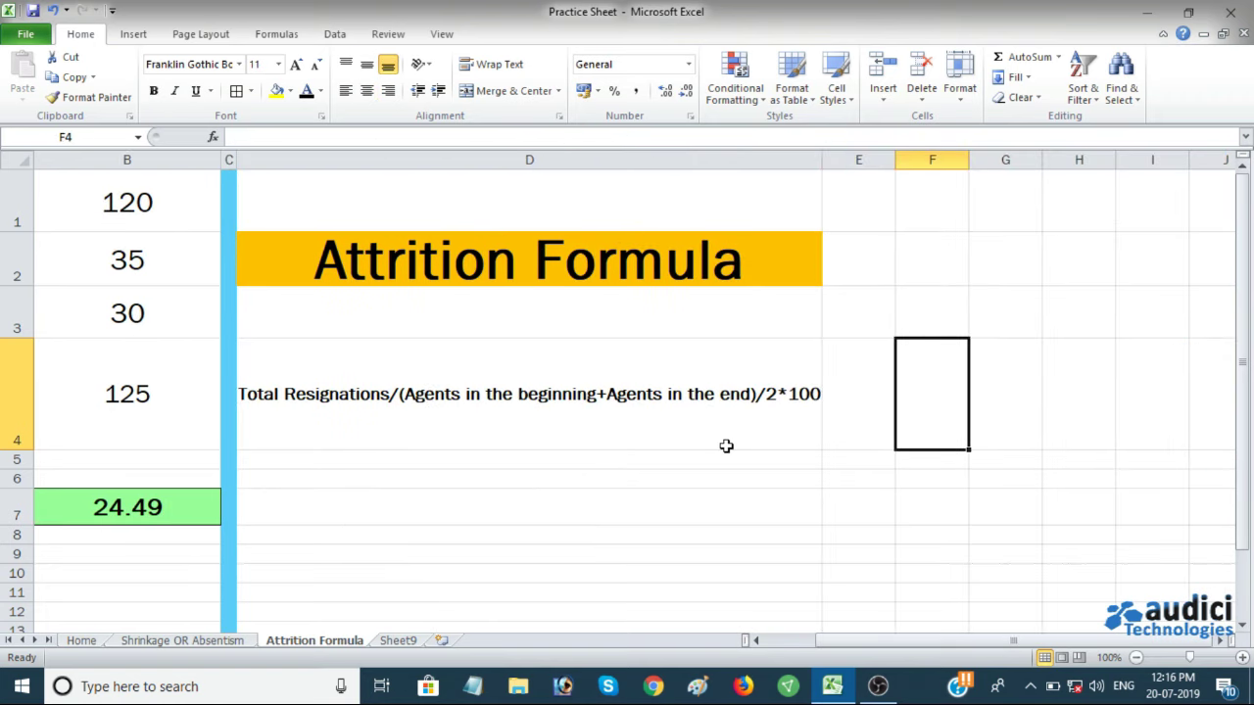
{"action": "left_click", "coordinate": [196, 641]}
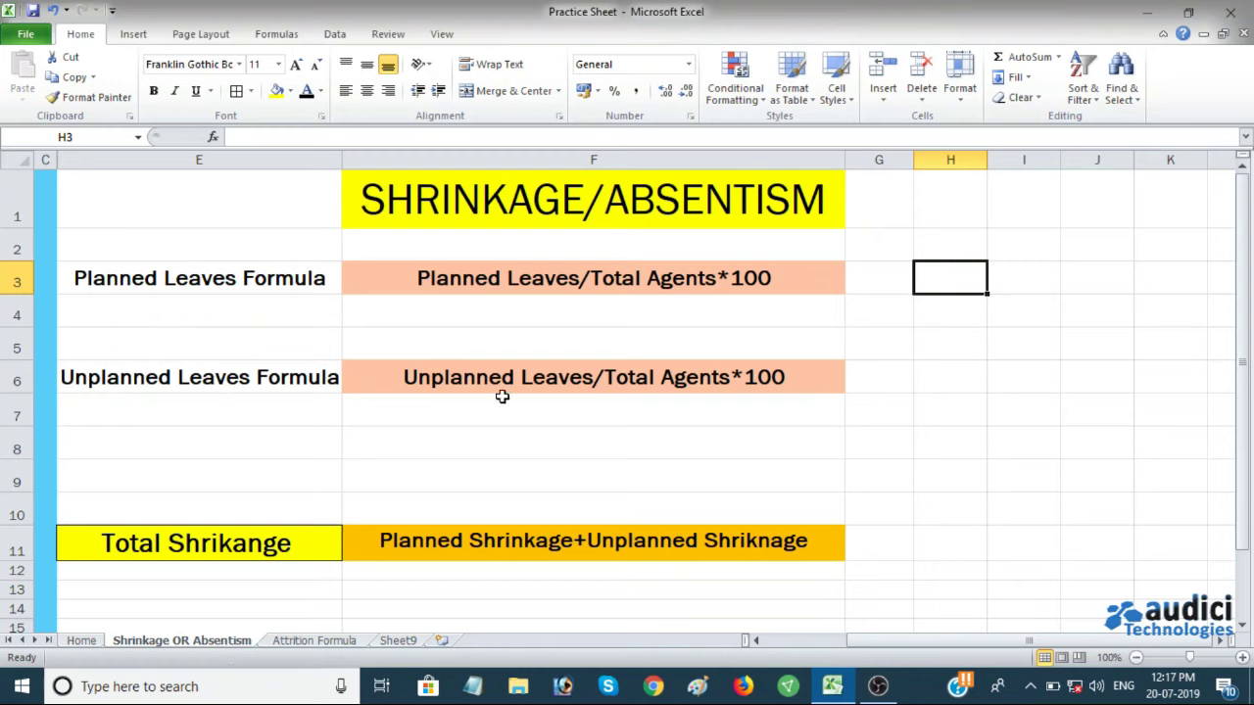
Step: Look over the SHRINKAGE/ABSENTISM title, the Planned Leaves Formula label and the Total Shrikange row
{"action": "left_click", "coordinate": [652, 195]}
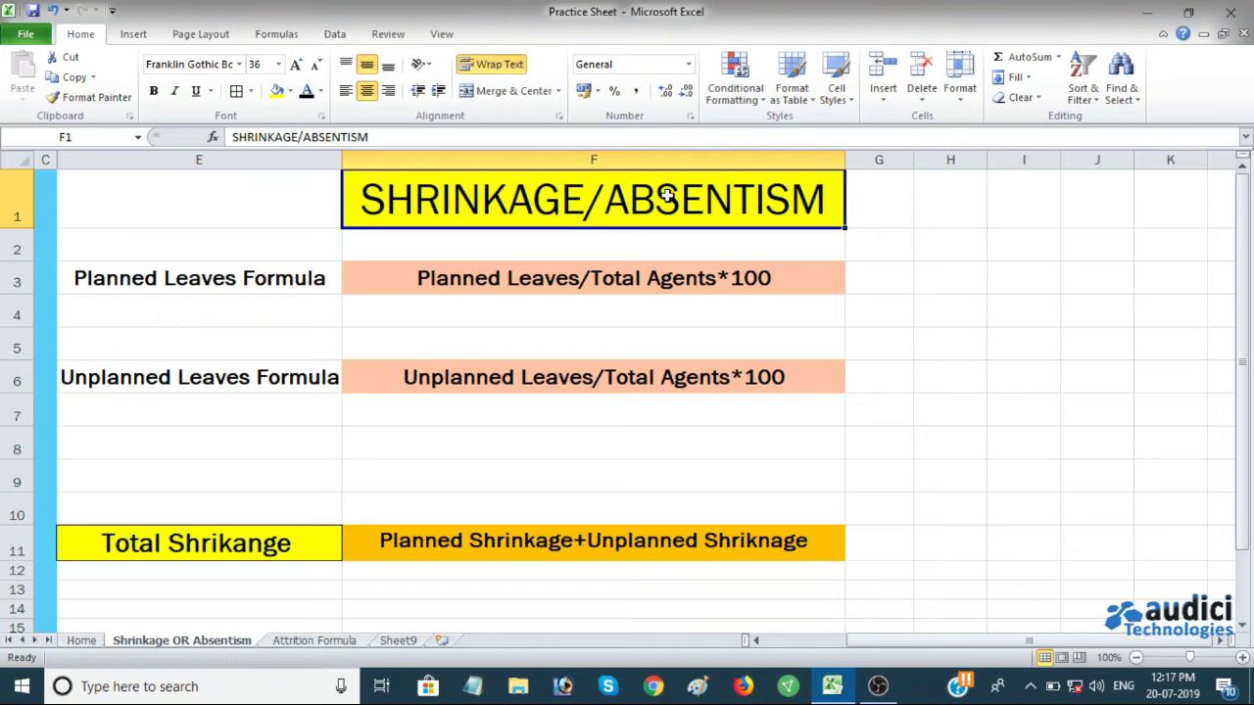
{"action": "left_click", "coordinate": [263, 278]}
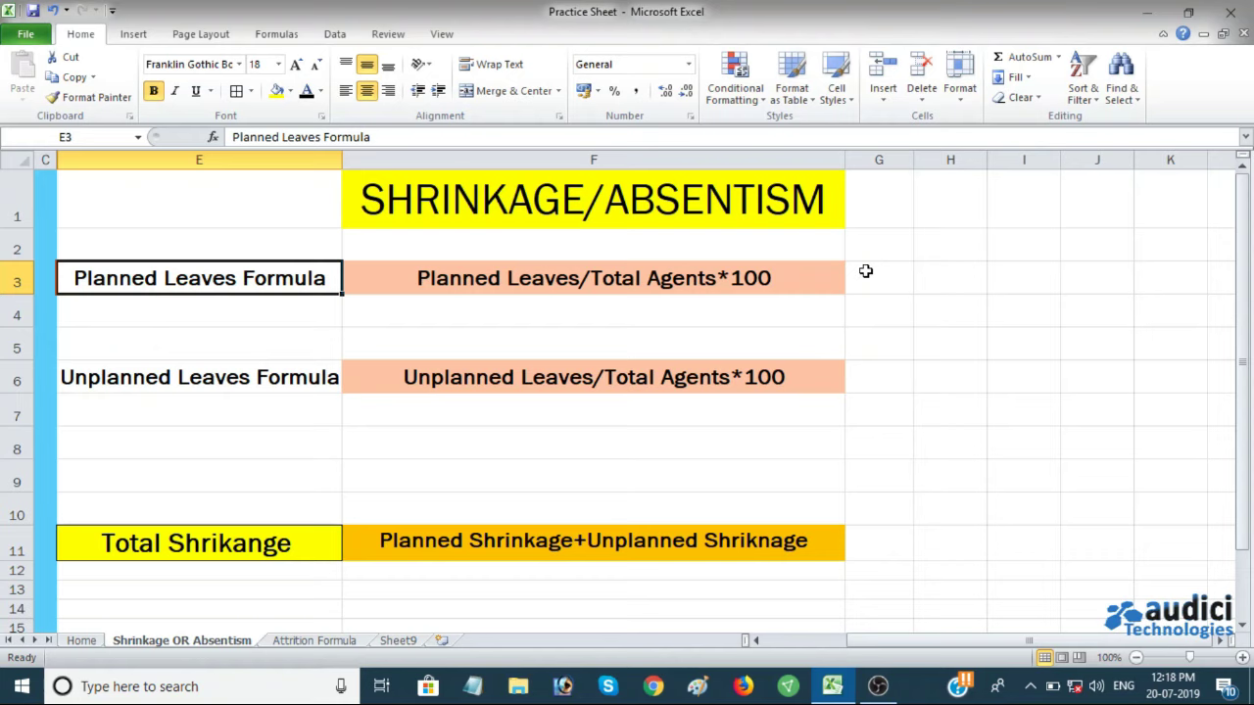
{"action": "left_click", "coordinate": [921, 281]}
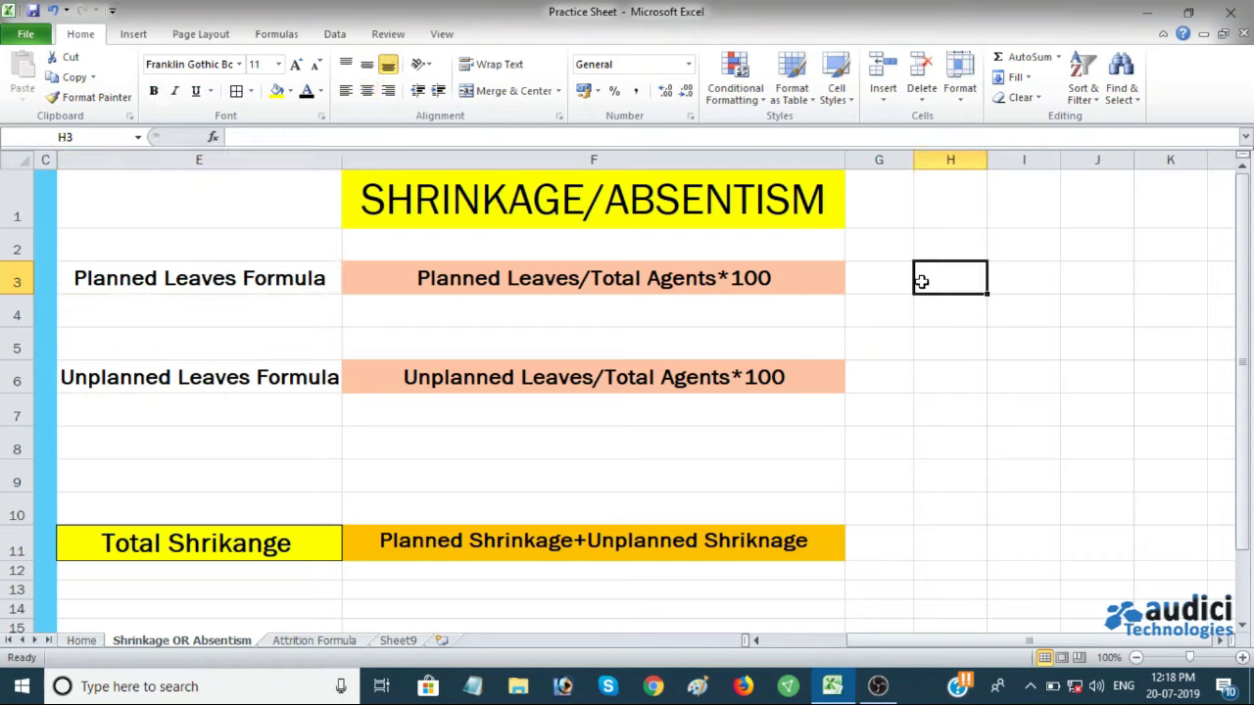
{"action": "key", "text": "Down"}
{"action": "key", "text": "Down"}
{"action": "key", "text": "Down"}
{"action": "key", "text": "Down"}
{"action": "key", "text": "Down"}
{"action": "key", "text": "Down"}
{"action": "key", "text": "Down"}
{"action": "key", "text": "Down"}
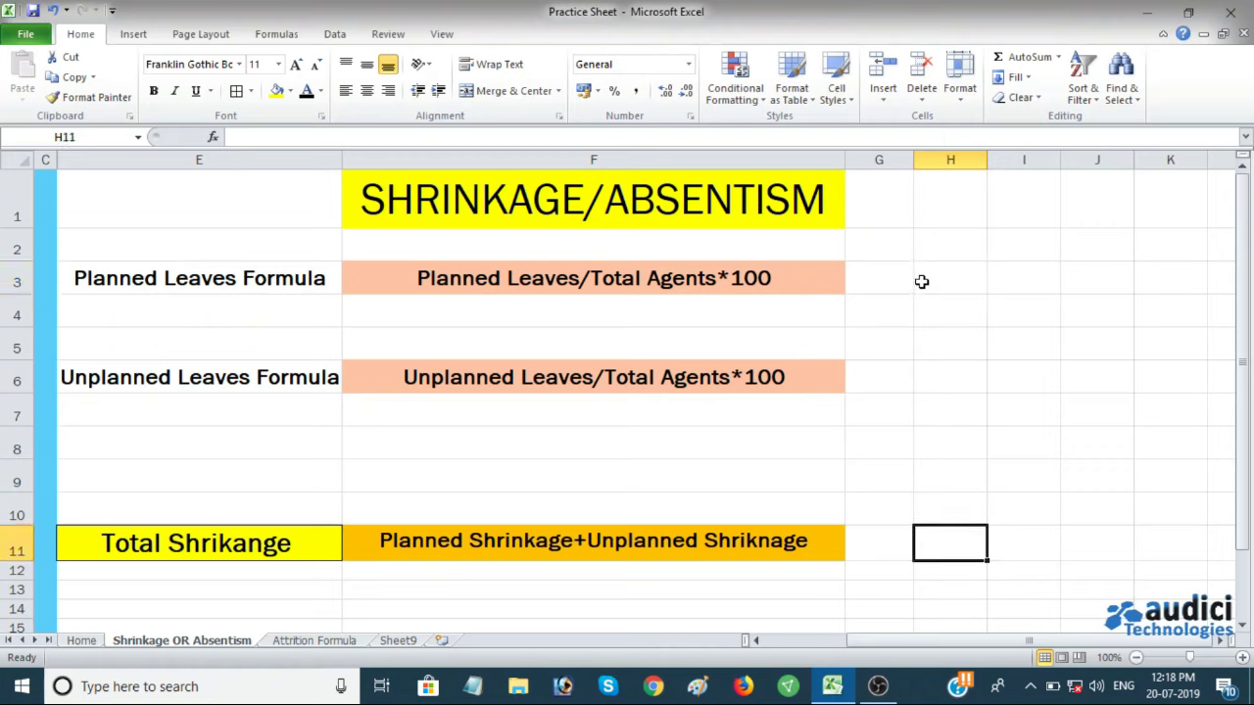
{"action": "key", "text": "Down"}
{"action": "key", "text": "Left"}
{"action": "key", "text": "Up"}
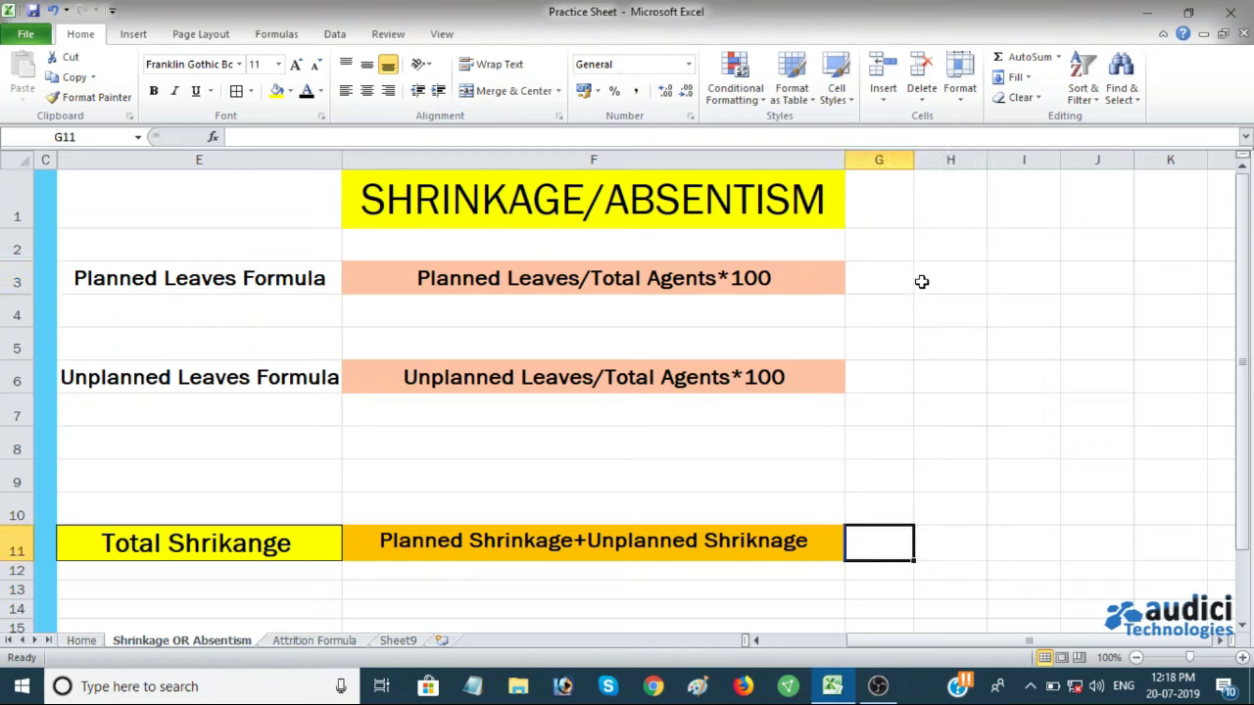
{"action": "key", "text": "Left"}
{"action": "key", "text": "Left"}
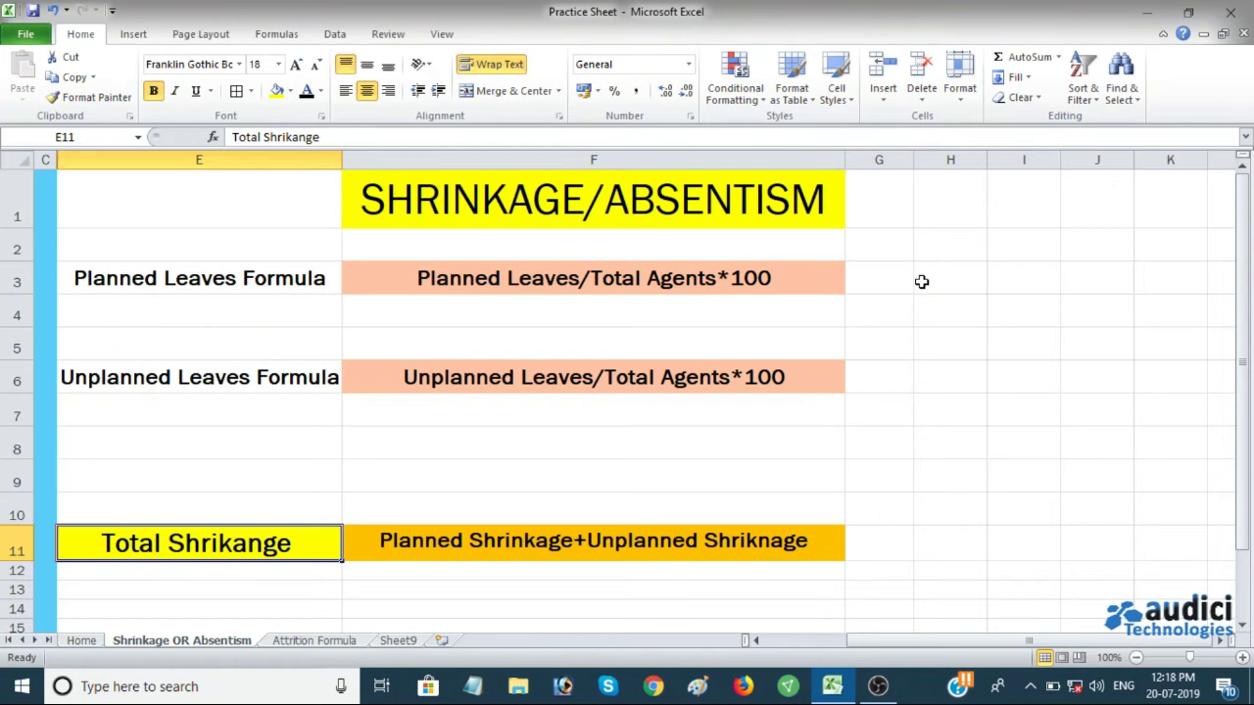
{"action": "key", "text": "Left"}
{"action": "key", "text": "Right"}
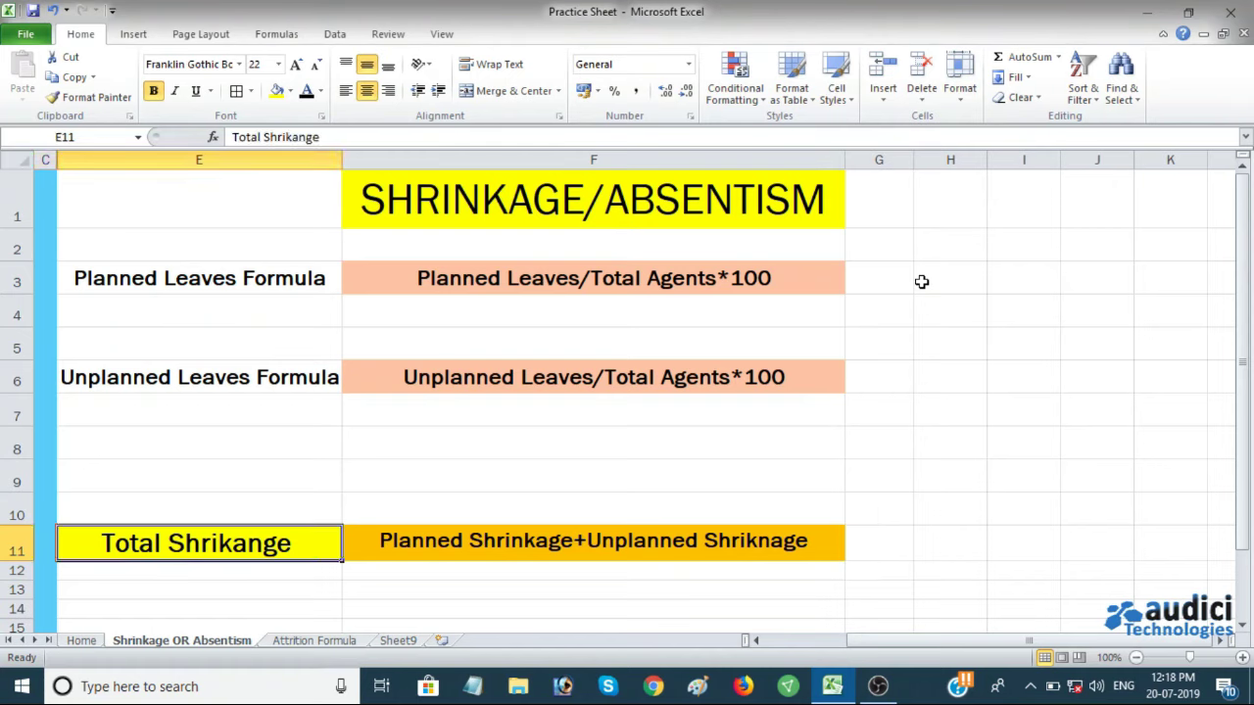
Step: Review the Unplanned and Planned Leaves Formula labels and their formula text in F3 and F6
{"action": "key", "text": "Up"}
{"action": "key", "text": "Up"}
{"action": "key", "text": "Up"}
{"action": "key", "text": "Up"}
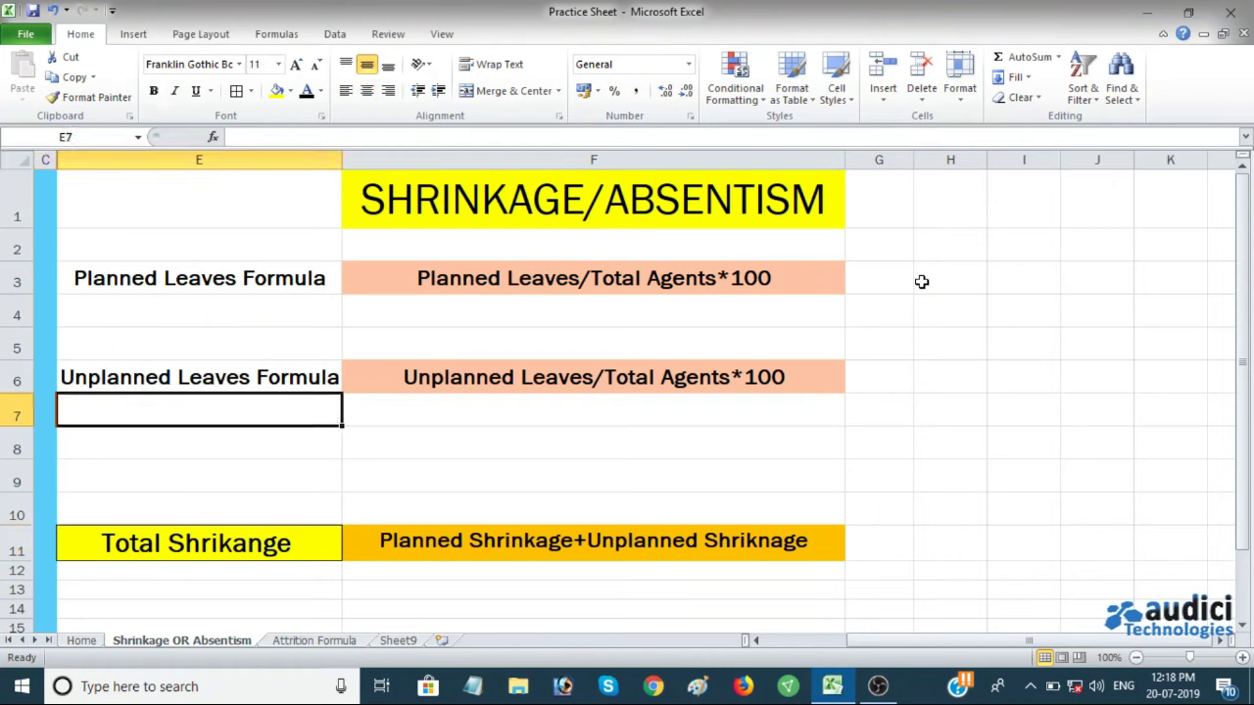
{"action": "key", "text": "Up"}
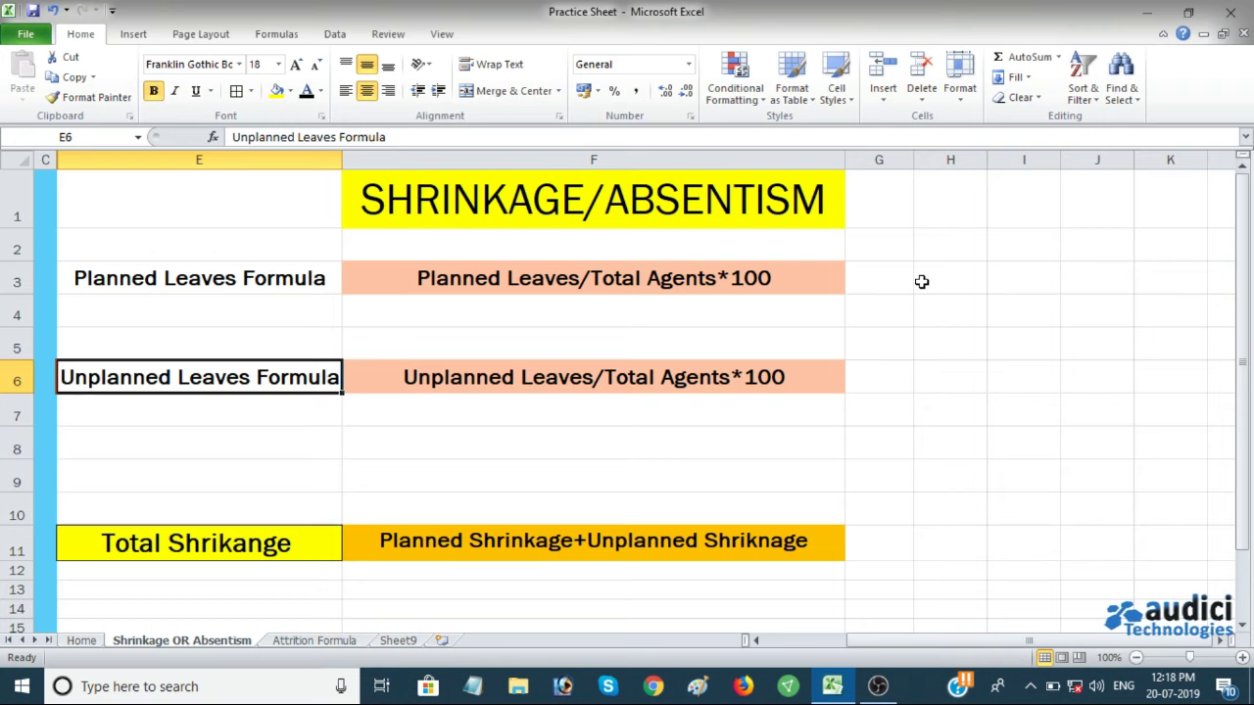
{"action": "key", "text": "Up"}
{"action": "key", "text": "Up"}
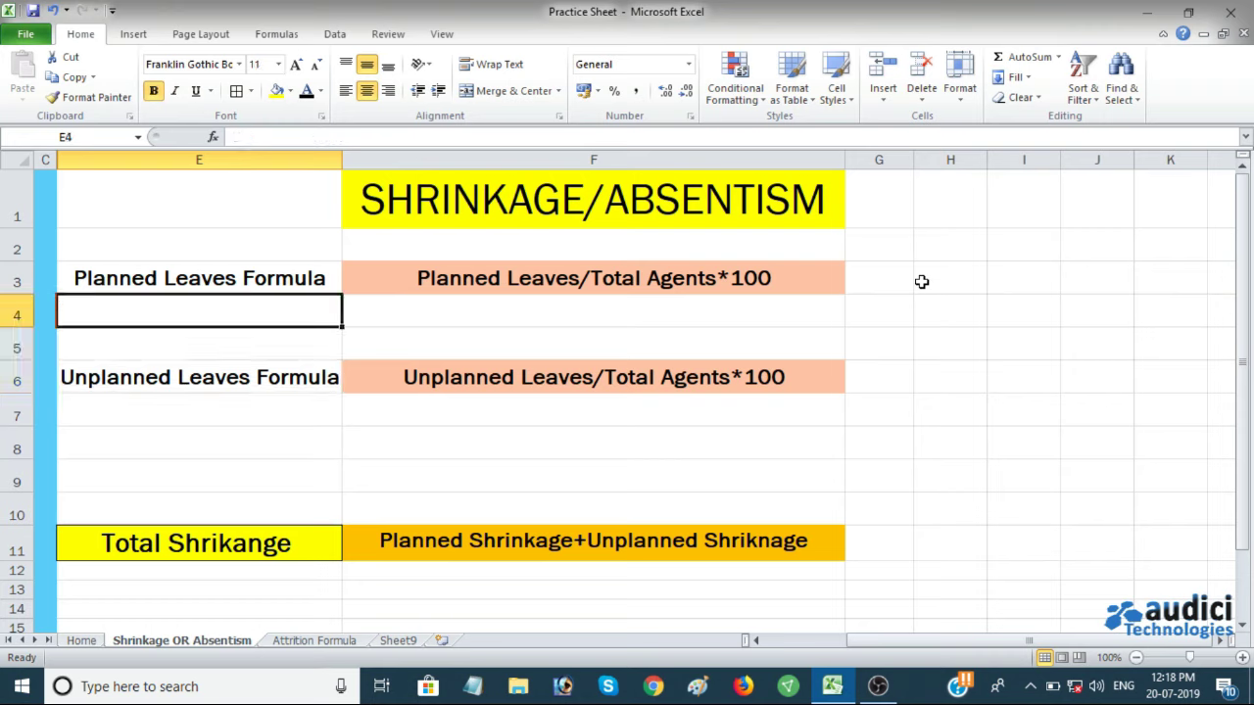
{"action": "key", "text": "Up"}
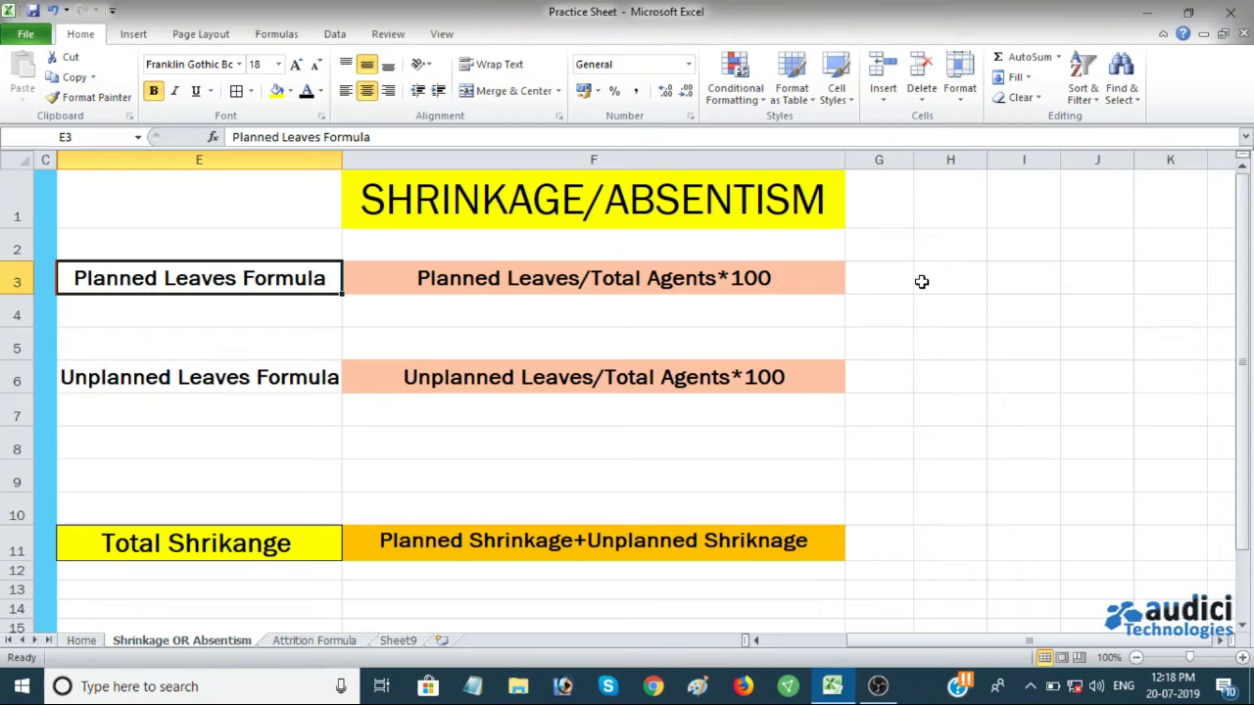
{"action": "key", "text": "Right"}
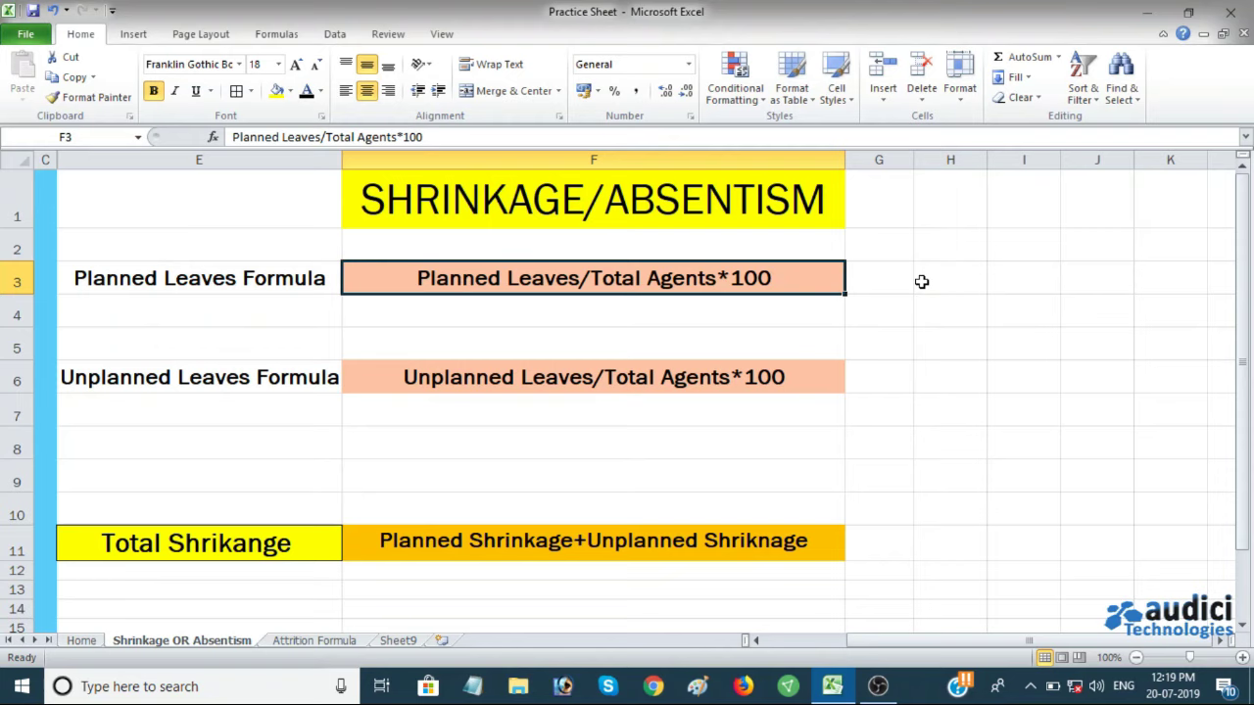
{"action": "key", "text": "Down"}
{"action": "key", "text": "Down"}
{"action": "key", "text": "Down"}
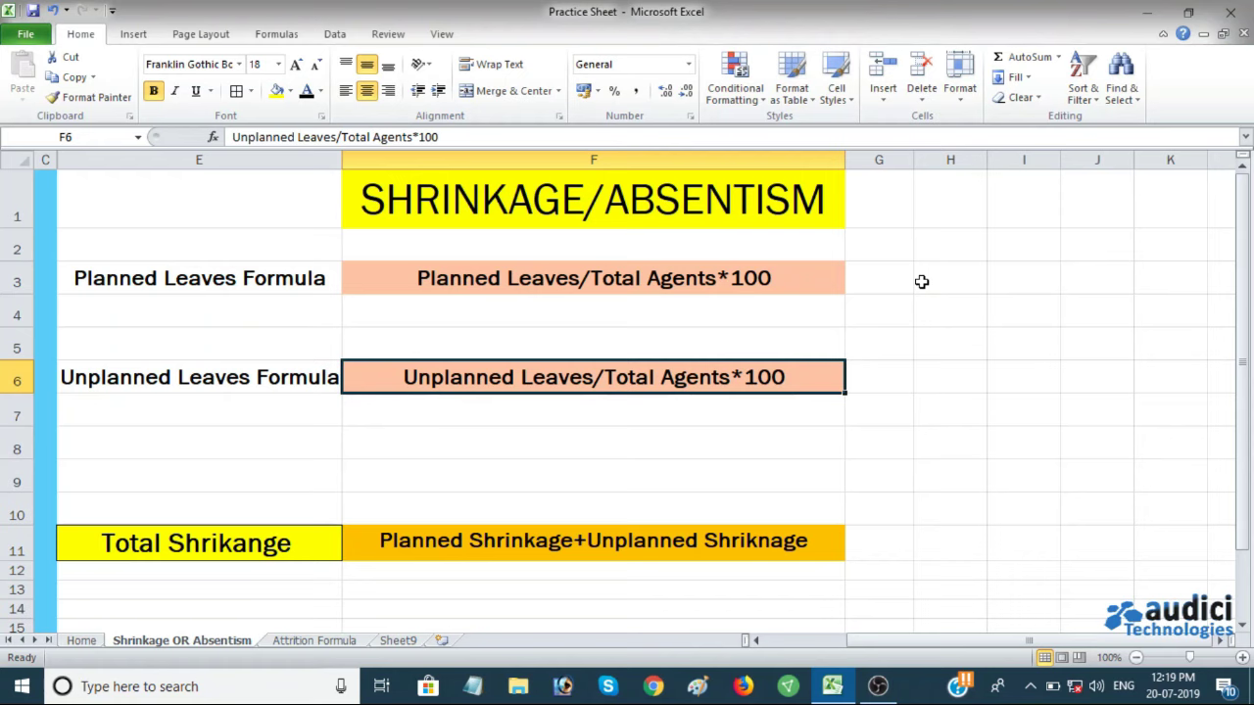
Step: Check the input values: 120 total agents rostered in B1 and 15 planned leaves in B2
{"action": "key", "text": "Left"}
{"action": "key", "text": "Left"}
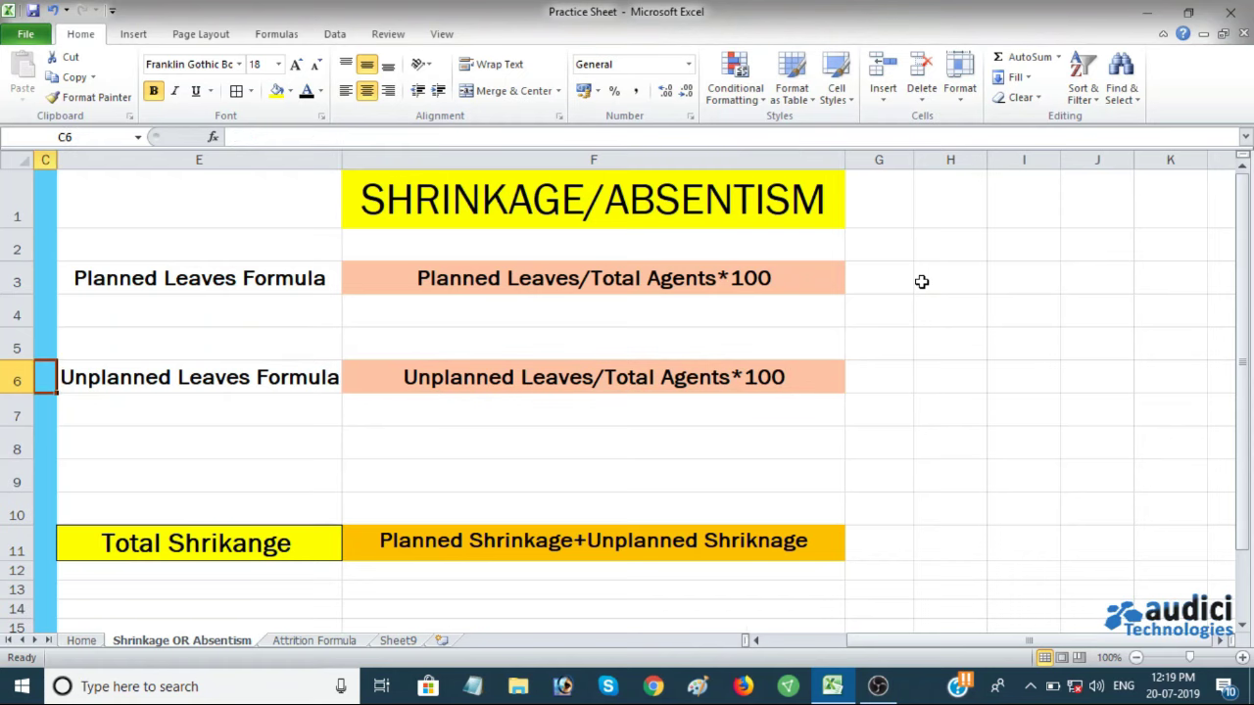
{"action": "key", "text": "Left"}
{"action": "key", "text": "Left"}
{"action": "key", "text": "Up"}
{"action": "key", "text": "Up"}
{"action": "key", "text": "Up"}
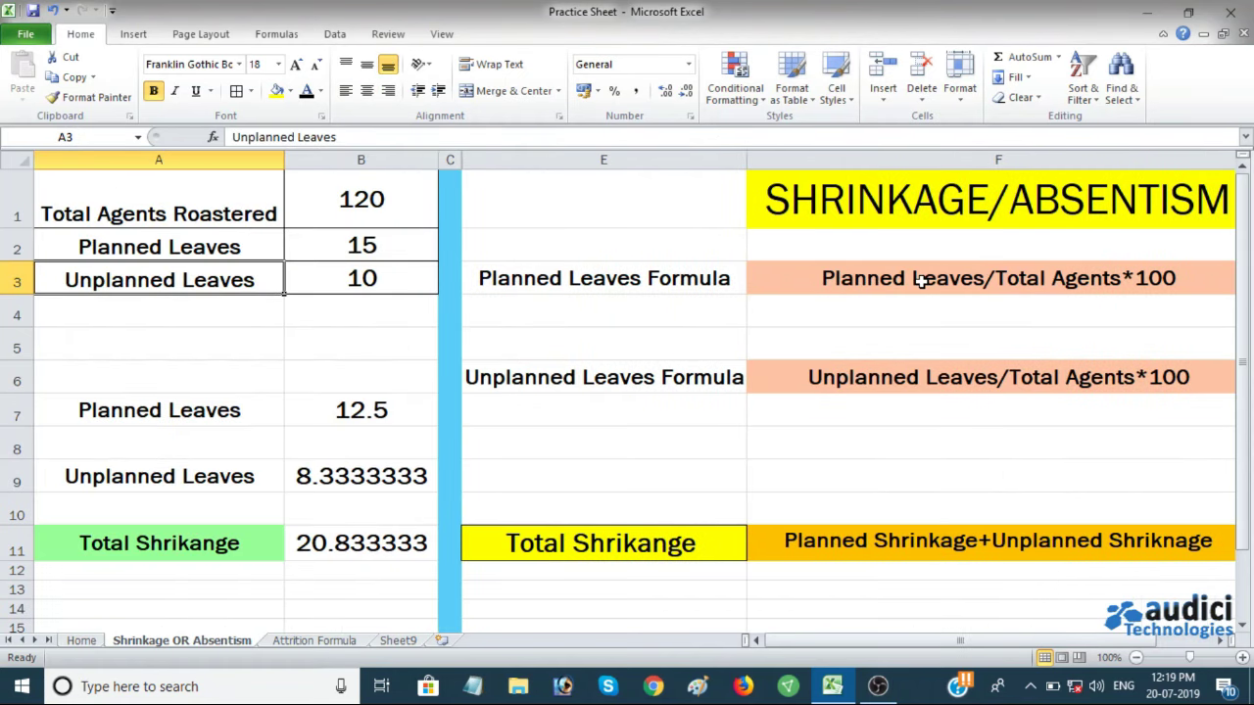
{"action": "key", "text": "Up"}
{"action": "key", "text": "Up"}
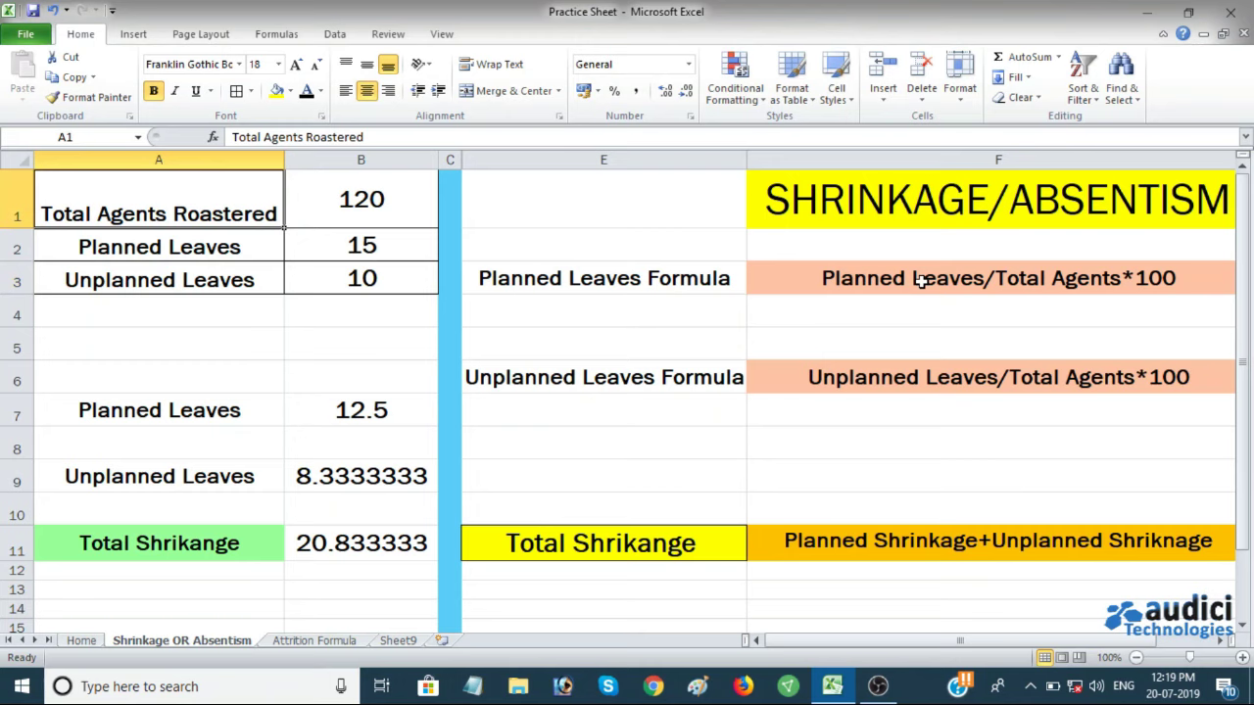
{"action": "key", "text": "Right"}
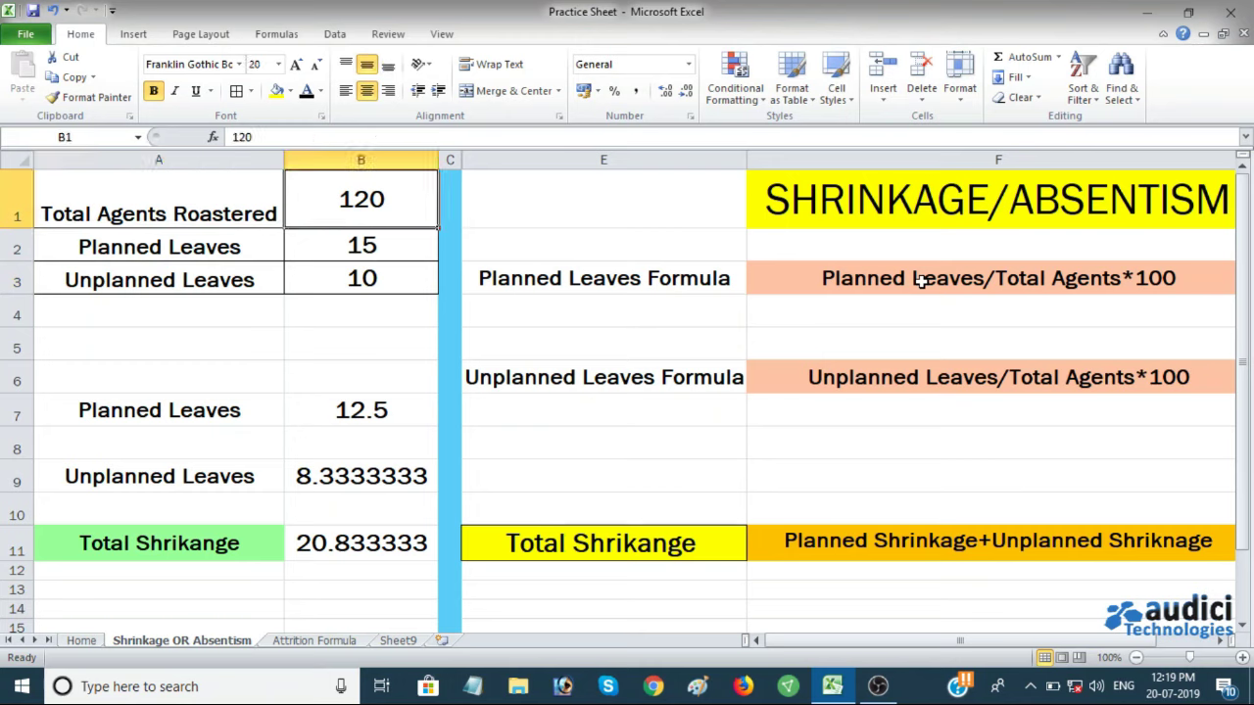
{"action": "key", "text": "Down"}
{"action": "key", "text": "Down"}
{"action": "key", "text": "Left"}
{"action": "key", "text": "Up"}
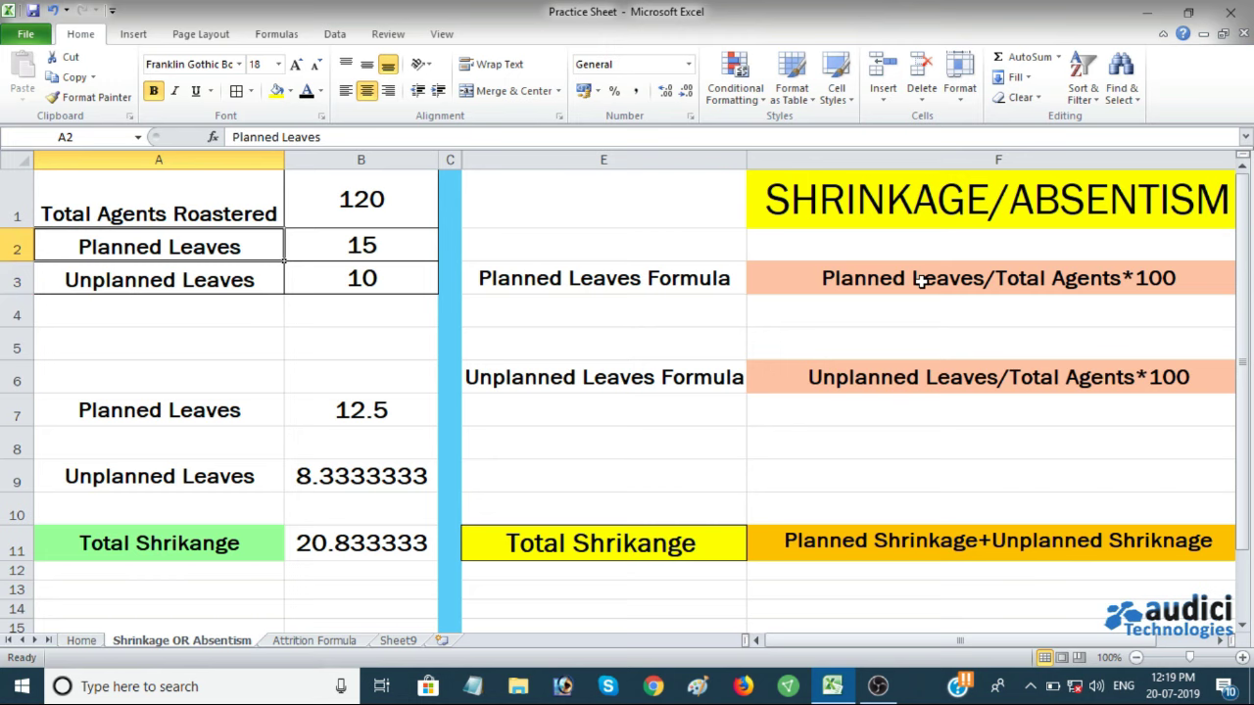
{"action": "key", "text": "Right"}
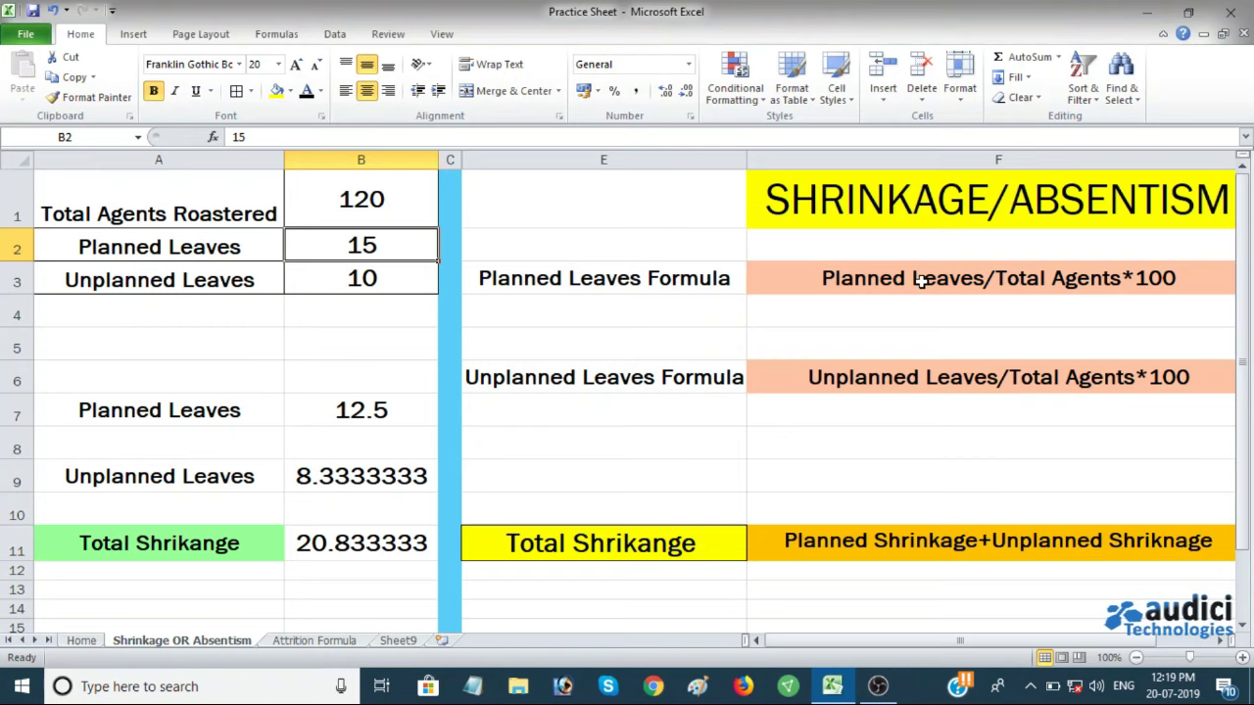
Step: Check the 10 unplanned leaves in B3, then move down to the planned leaves result in B7
{"action": "key", "text": "Down"}
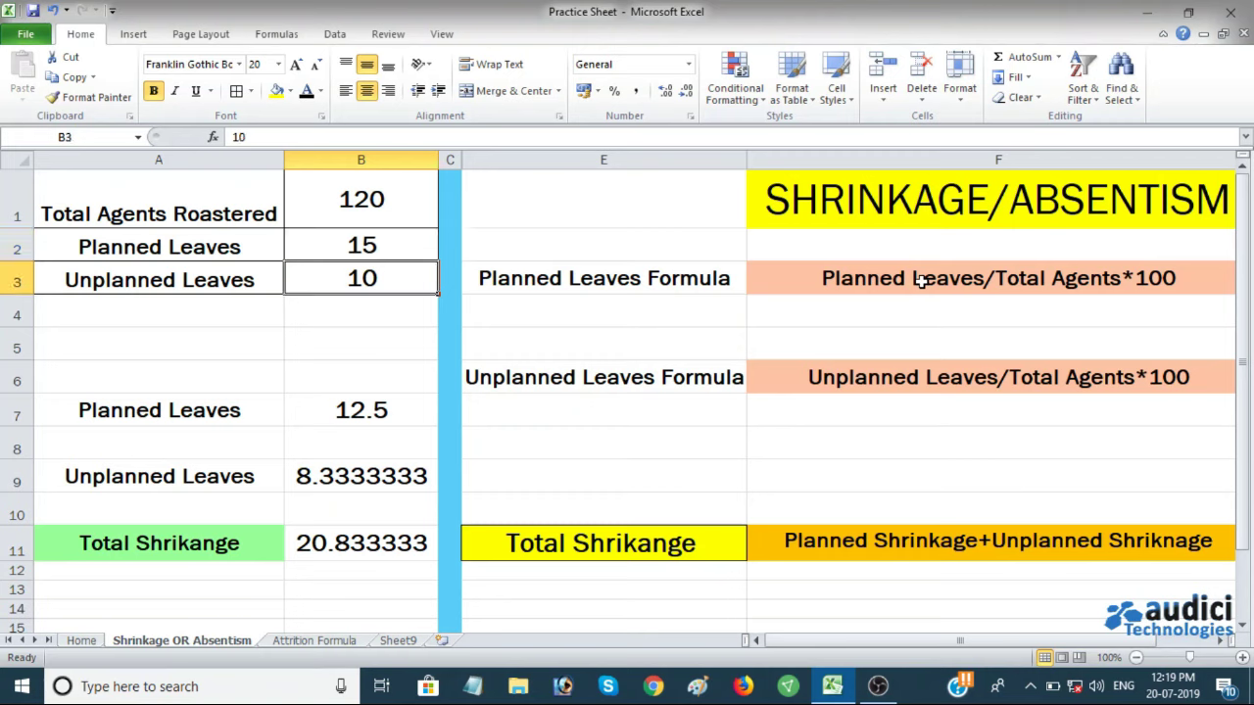
{"action": "key", "text": "Left"}
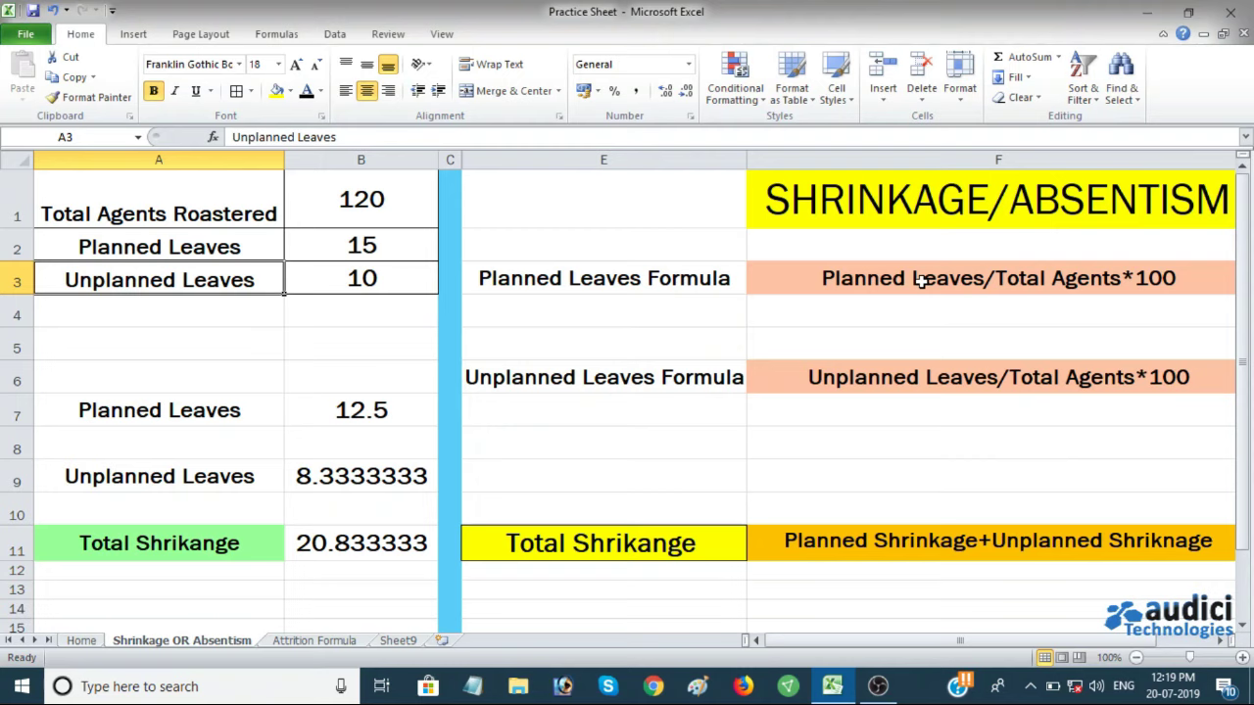
{"action": "key", "text": "Right"}
{"action": "key", "text": "Down"}
{"action": "key", "text": "Down"}
{"action": "key", "text": "Down"}
{"action": "key", "text": "Down"}
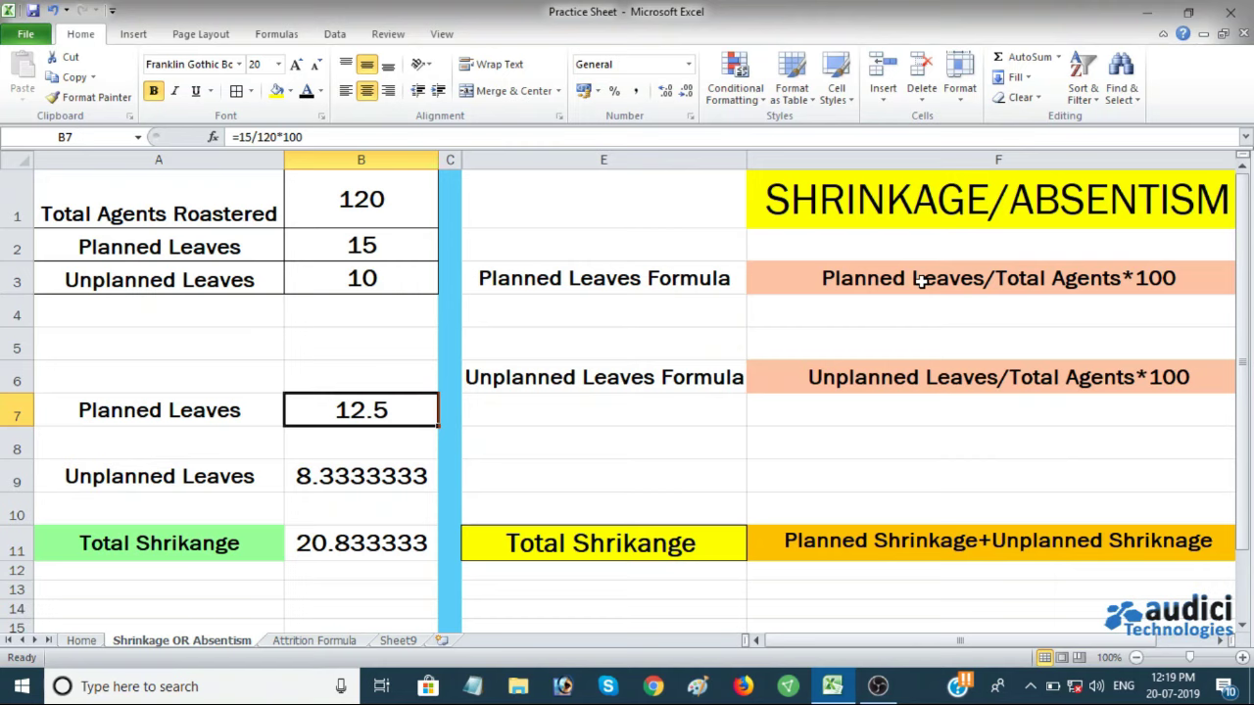
Step: Re-enter B7 as =15/120*100 so planned leaves shows 12.5
{"action": "key", "text": "Delete"}
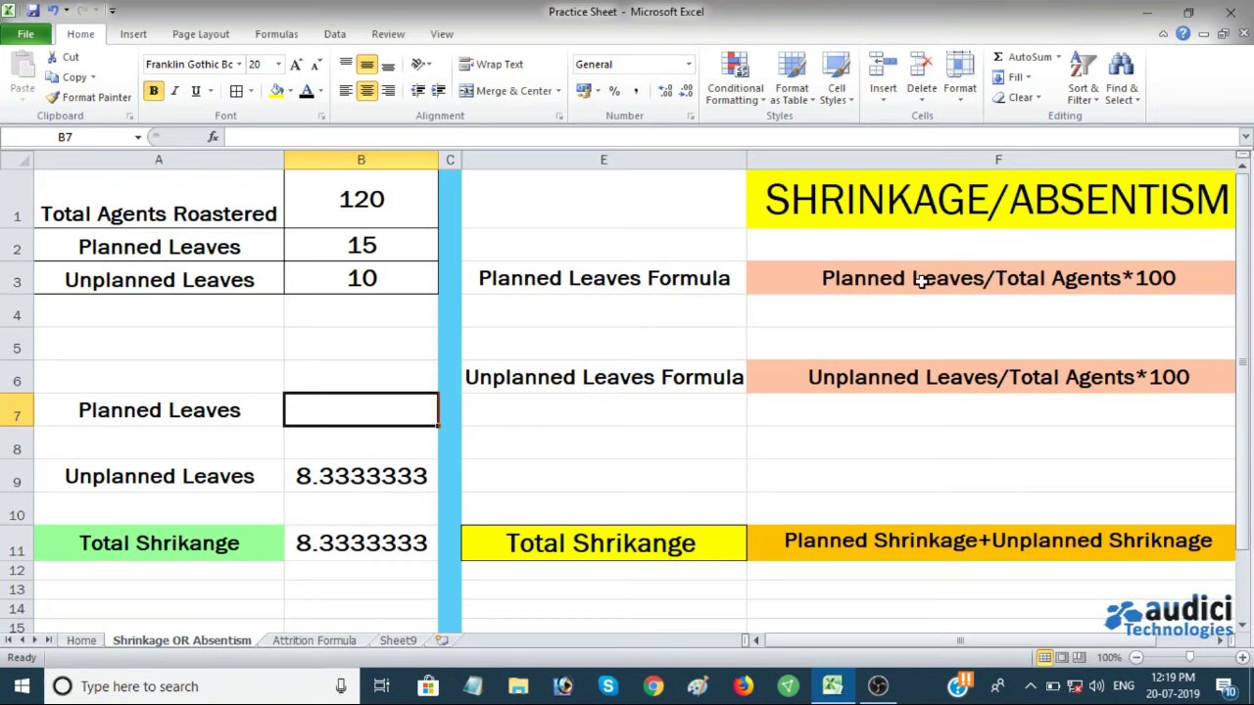
{"action": "type", "text": "="}
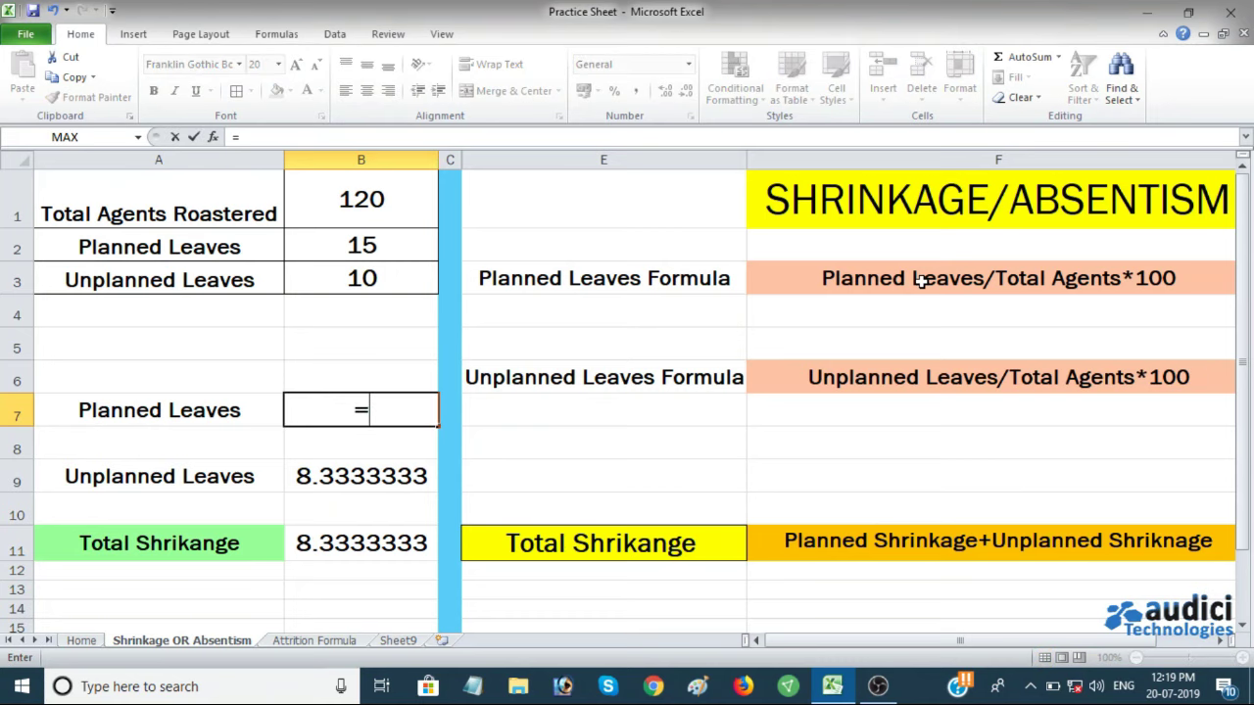
{"action": "type", "text": "1"}
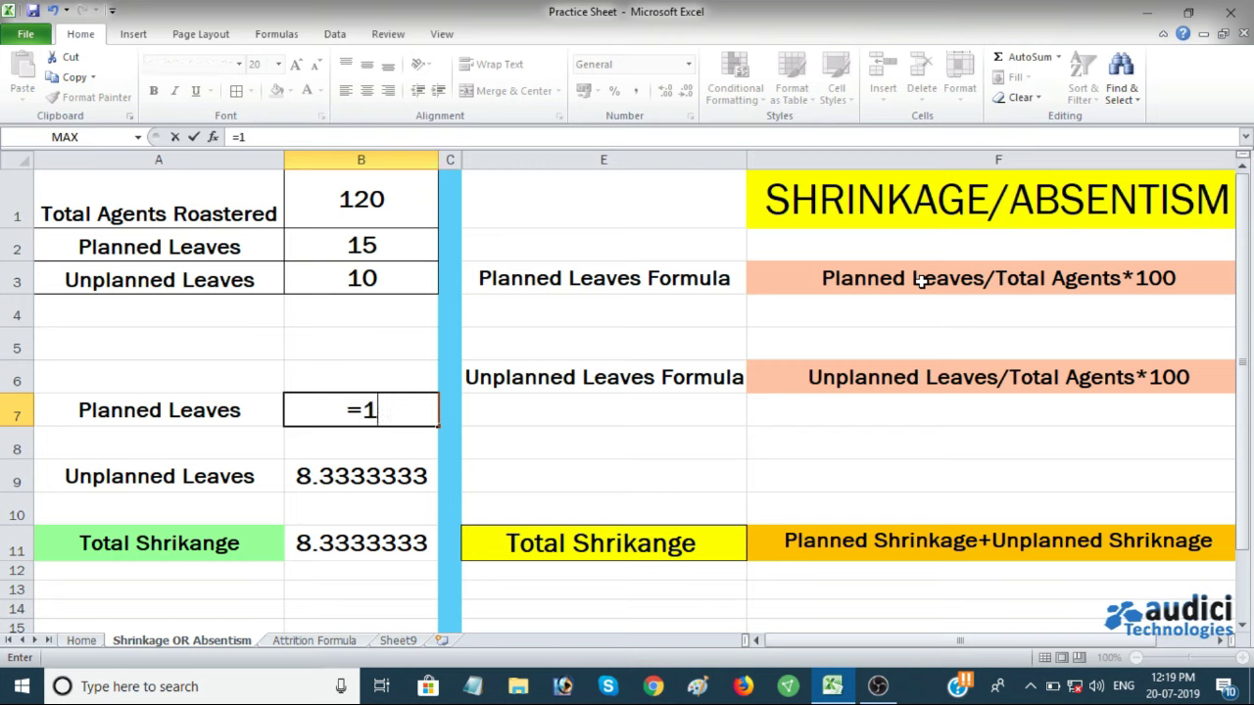
{"action": "type", "text": "5/"}
{"action": "type", "text": "12"}
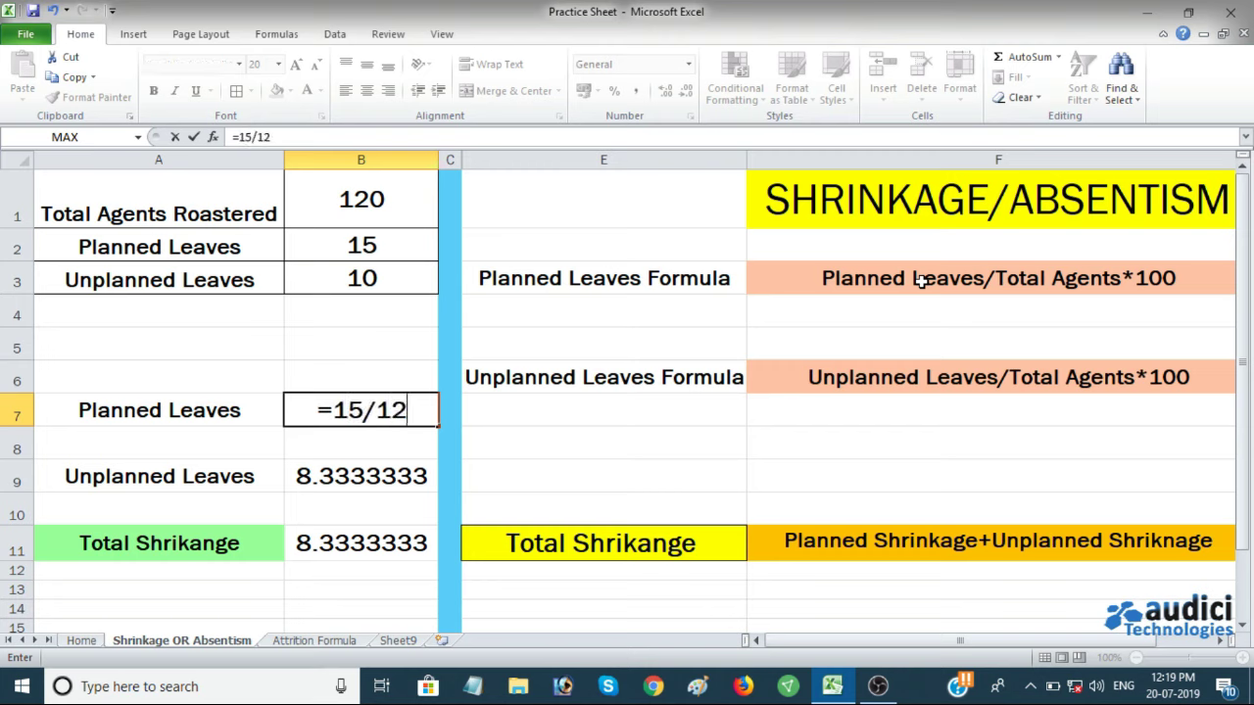
{"action": "type", "text": "0*"}
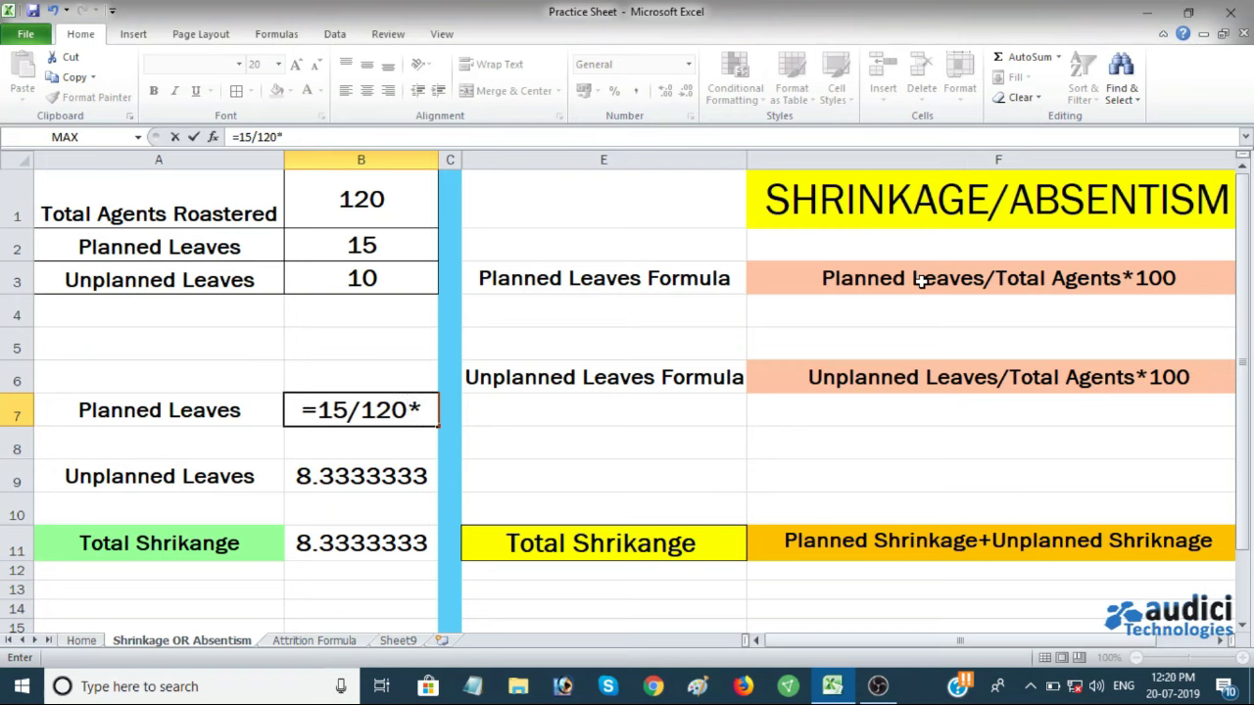
{"action": "type", "text": "100"}
{"action": "key", "text": "Return"}
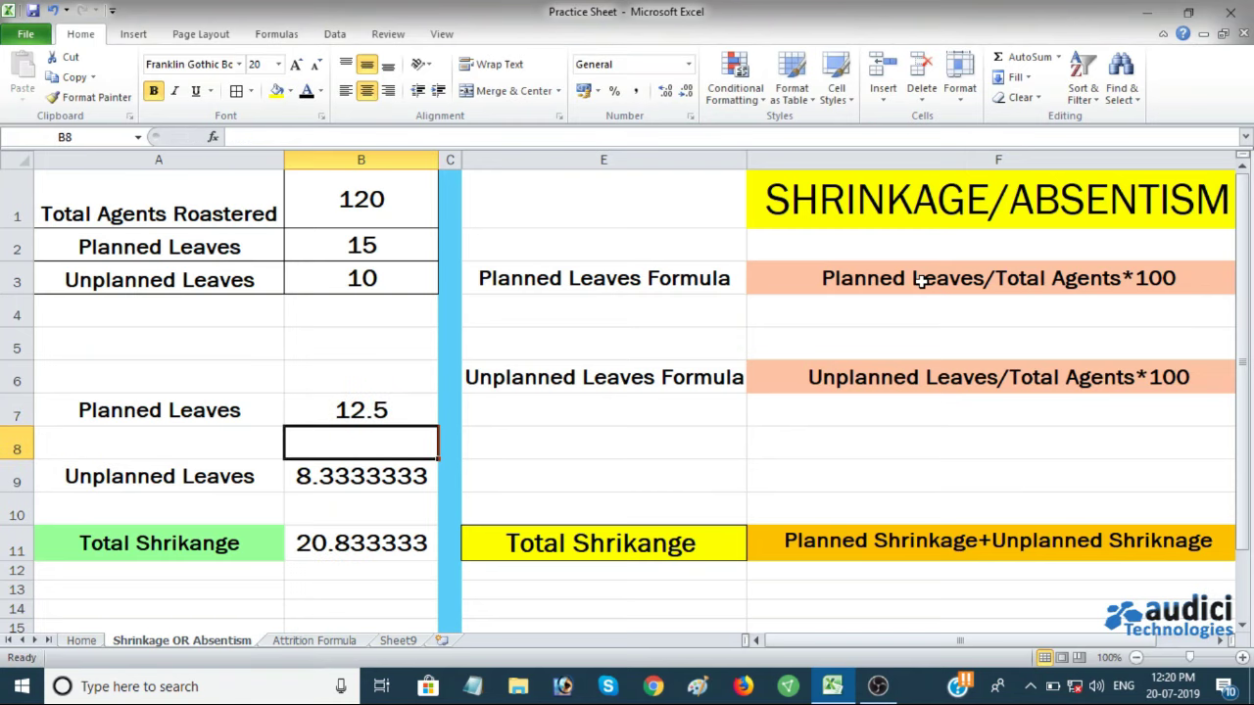
Step: Clear the old Unplanned Leaves value in B9 and begin a new formula there
{"action": "key", "text": "Up"}
{"action": "key", "text": "Down"}
{"action": "key", "text": "Down"}
{"action": "key", "text": "Delete"}
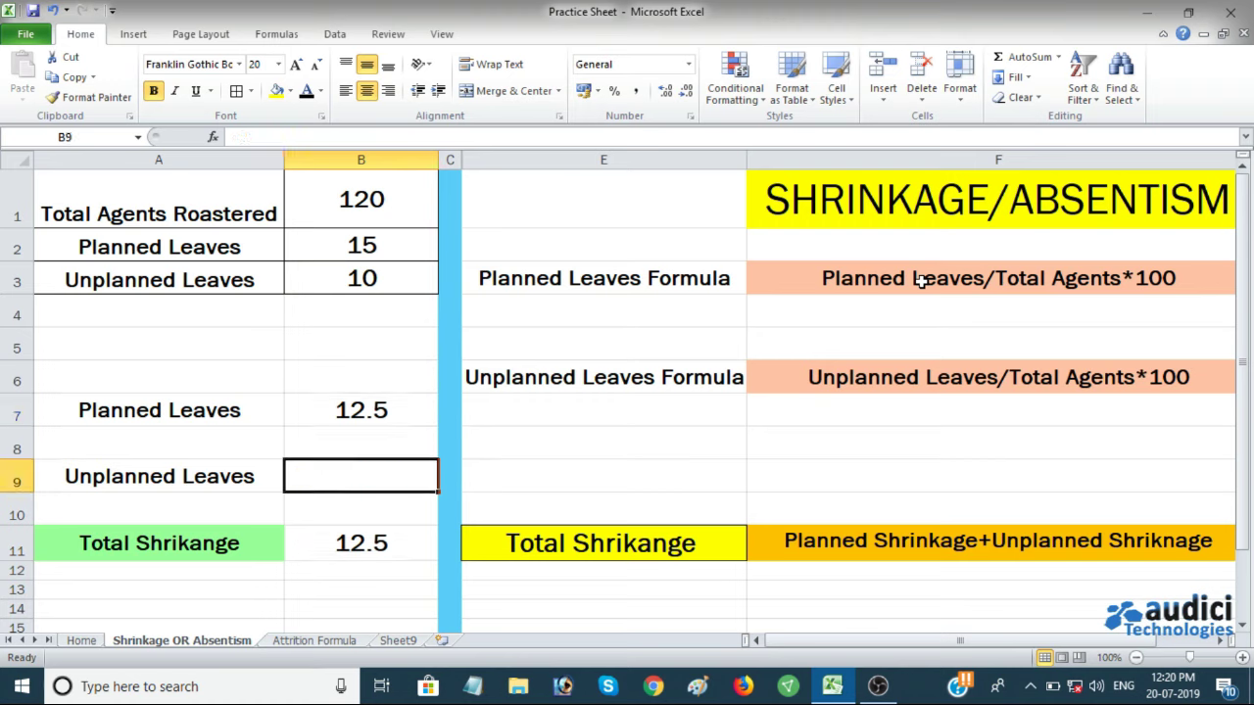
{"action": "type", "text": "="}
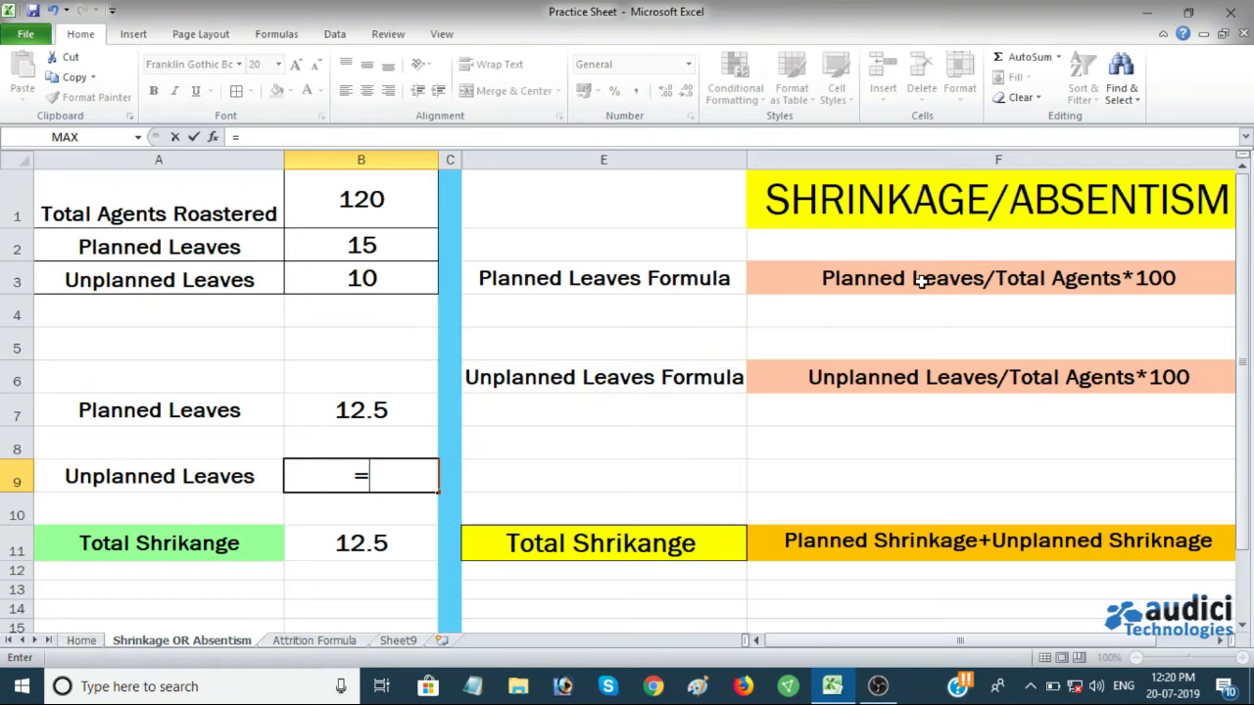
Step: Enter =10/120*100 in B9 for 8.3333333 unplanned leaves, restoring the total to 20.833333
{"action": "type", "text": "10"}
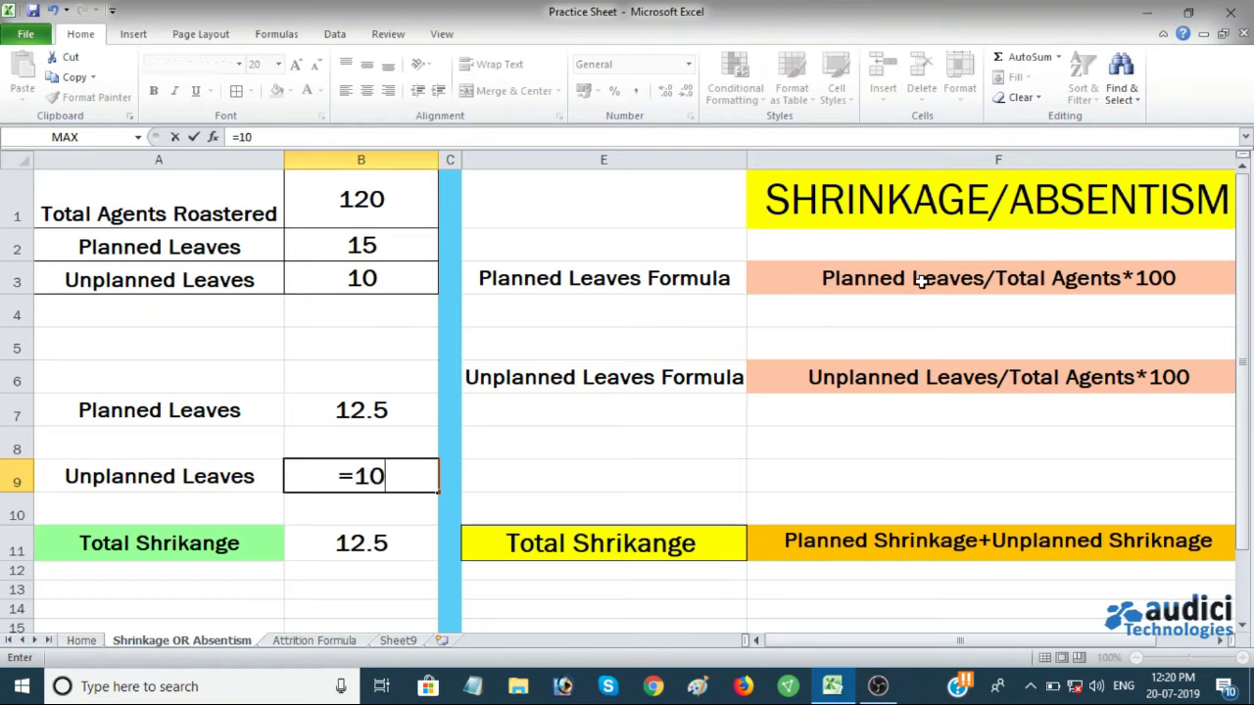
{"action": "type", "text": "/"}
{"action": "type", "text": "12"}
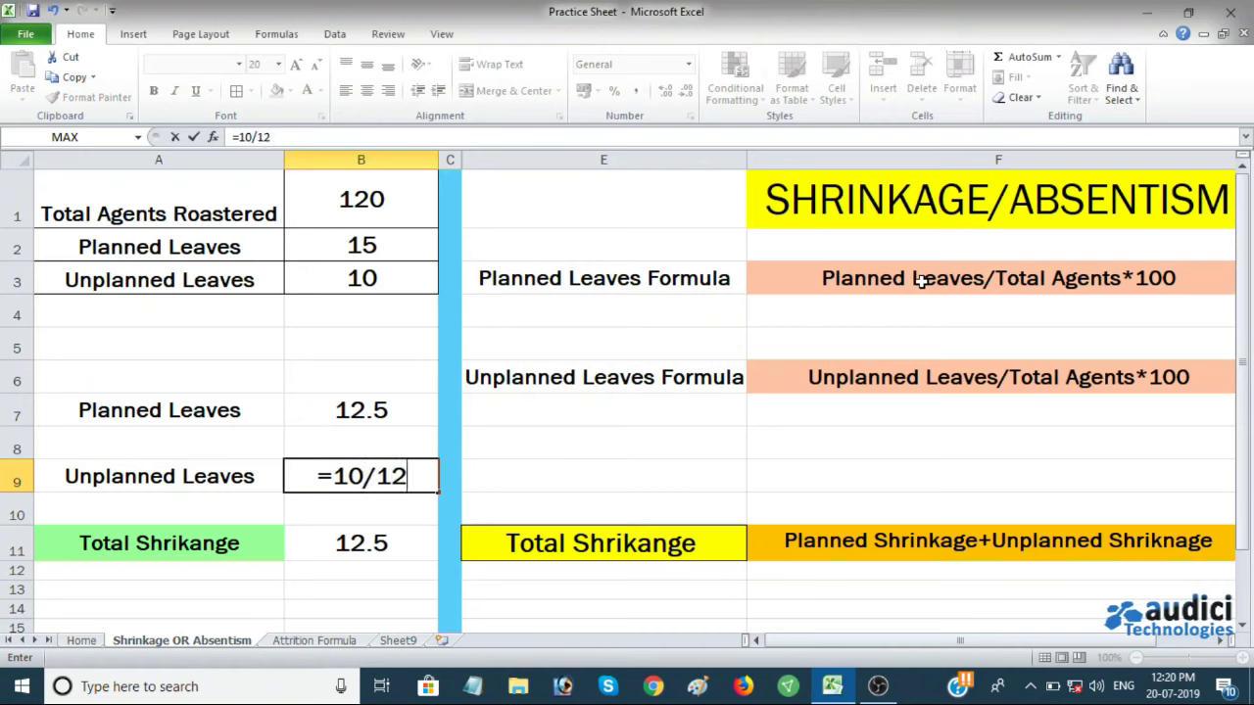
{"action": "type", "text": "0*"}
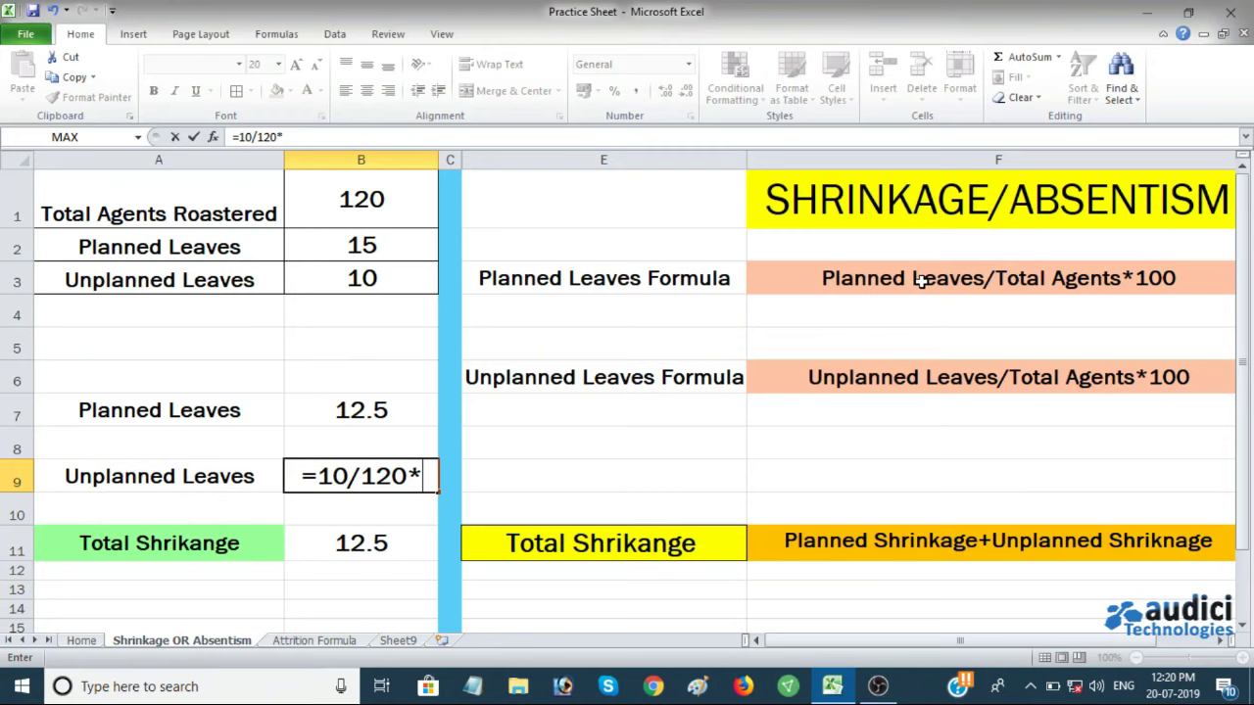
{"action": "type", "text": "100"}
{"action": "key", "text": "Return"}
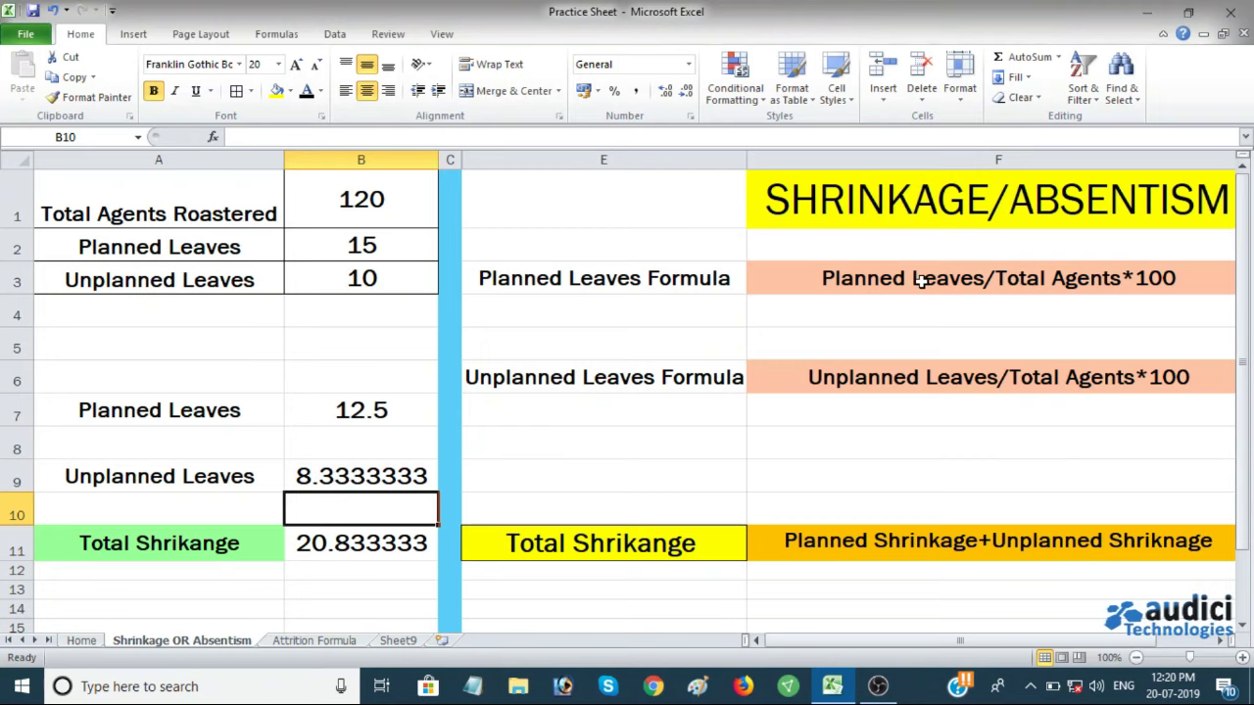
{"action": "key", "text": "Up"}
{"action": "key", "text": "Up"}
{"action": "key", "text": "Up"}
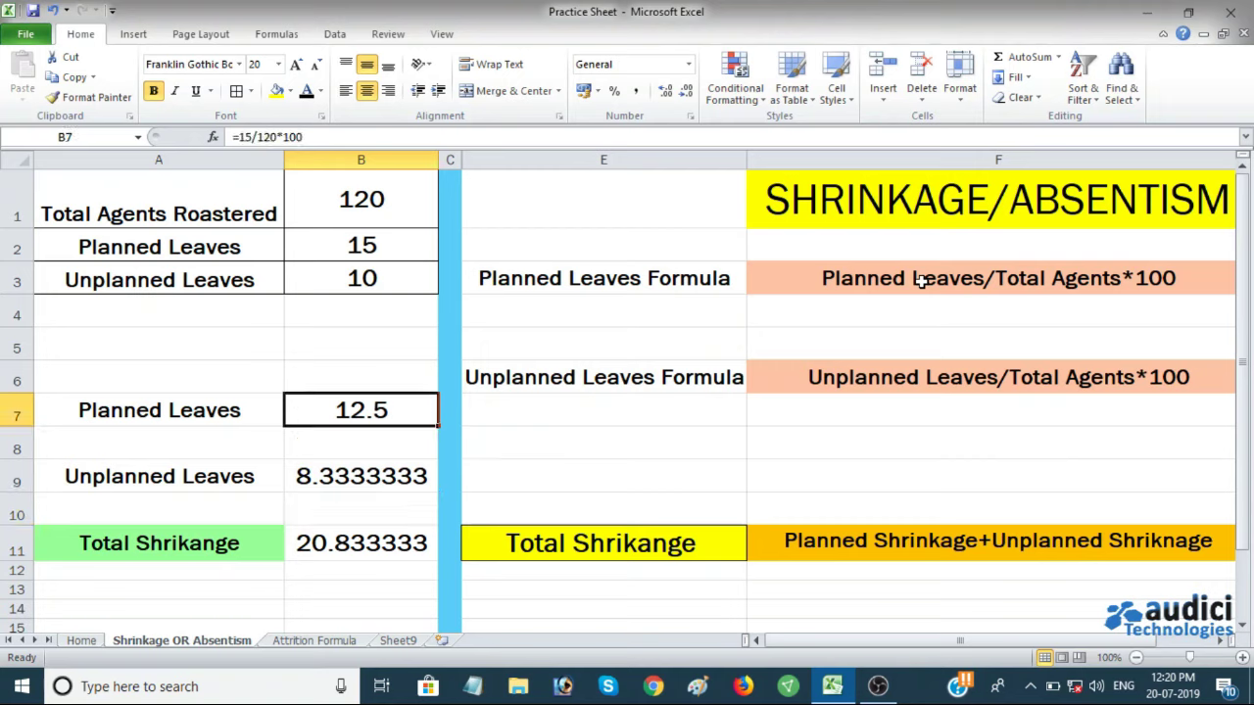
{"action": "key", "text": "Down"}
{"action": "key", "text": "Down"}
{"action": "key", "text": "Down"}
{"action": "key", "text": "Down"}
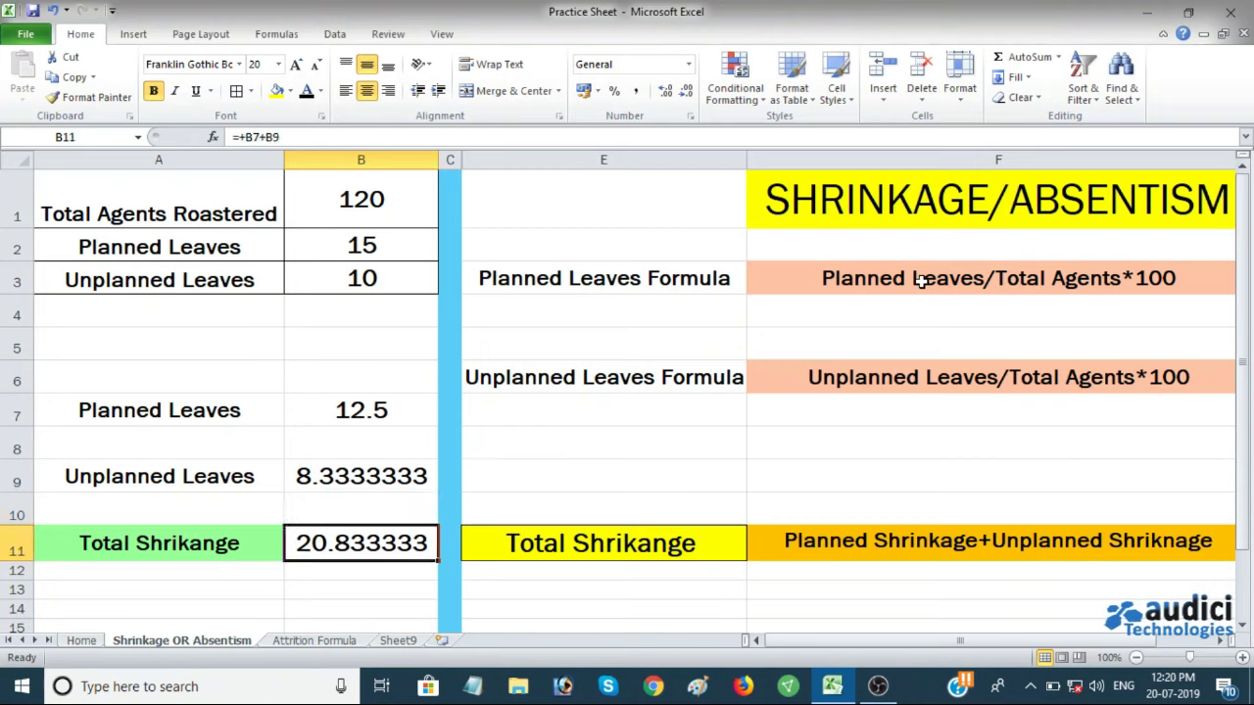
{"action": "key", "text": "Up"}
{"action": "key", "text": "Up"}
{"action": "key", "text": "Up"}
{"action": "key", "text": "Up"}
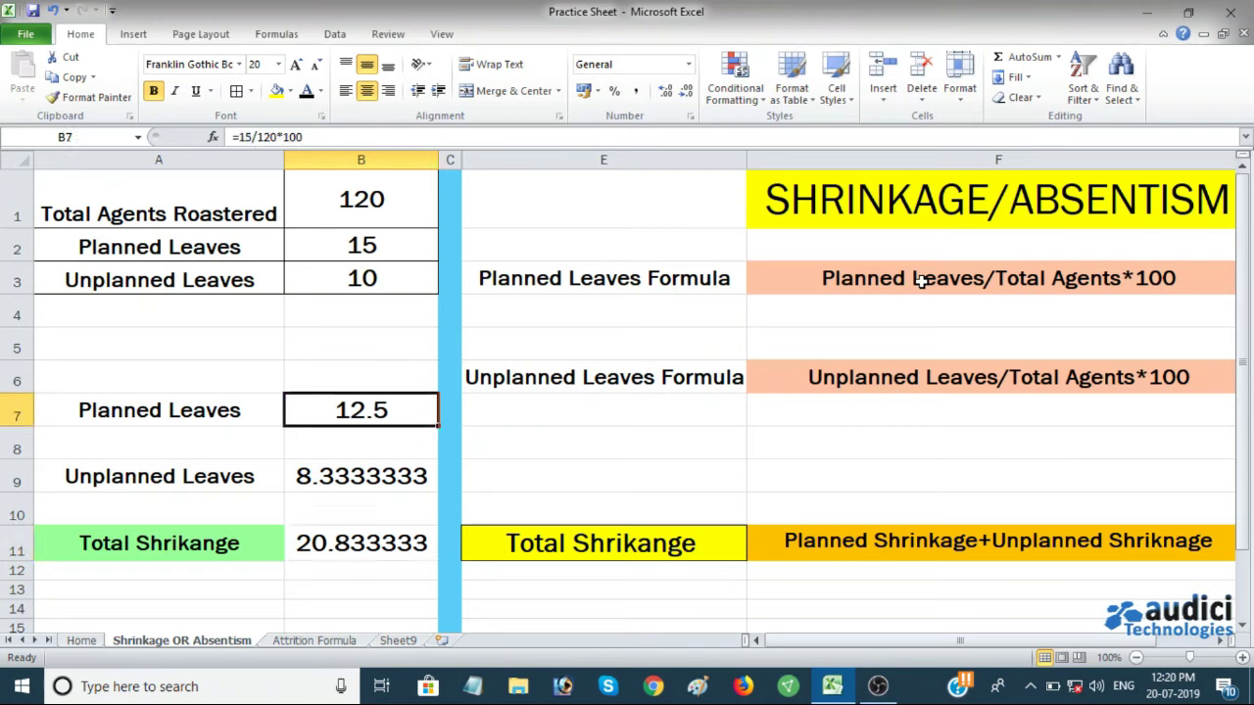
{"action": "key", "text": "Down"}
{"action": "key", "text": "Down"}
{"action": "key", "text": "Down"}
{"action": "key", "text": "Down"}
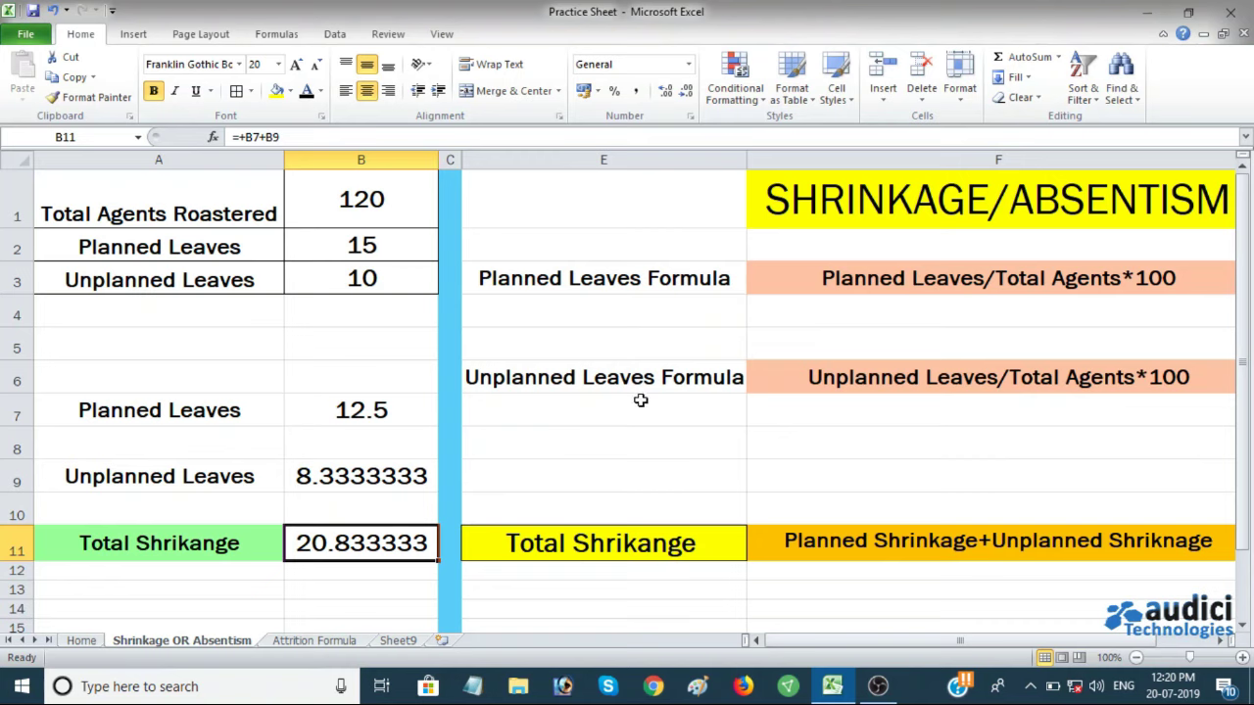
{"action": "left_click", "coordinate": [664, 418]}
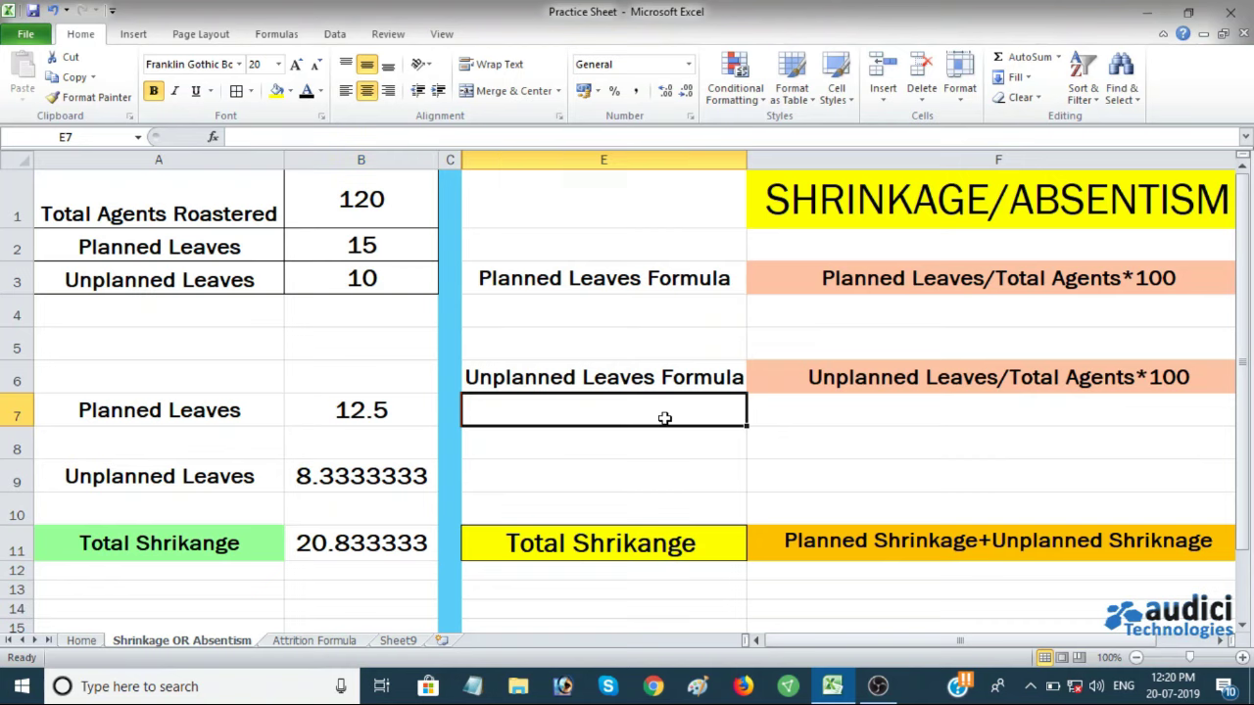
Step: View the Attrition Formula sheet, reading the formula text in D4 and the column A labels
{"action": "left_click", "coordinate": [331, 642]}
{"action": "left_click", "coordinate": [625, 550]}
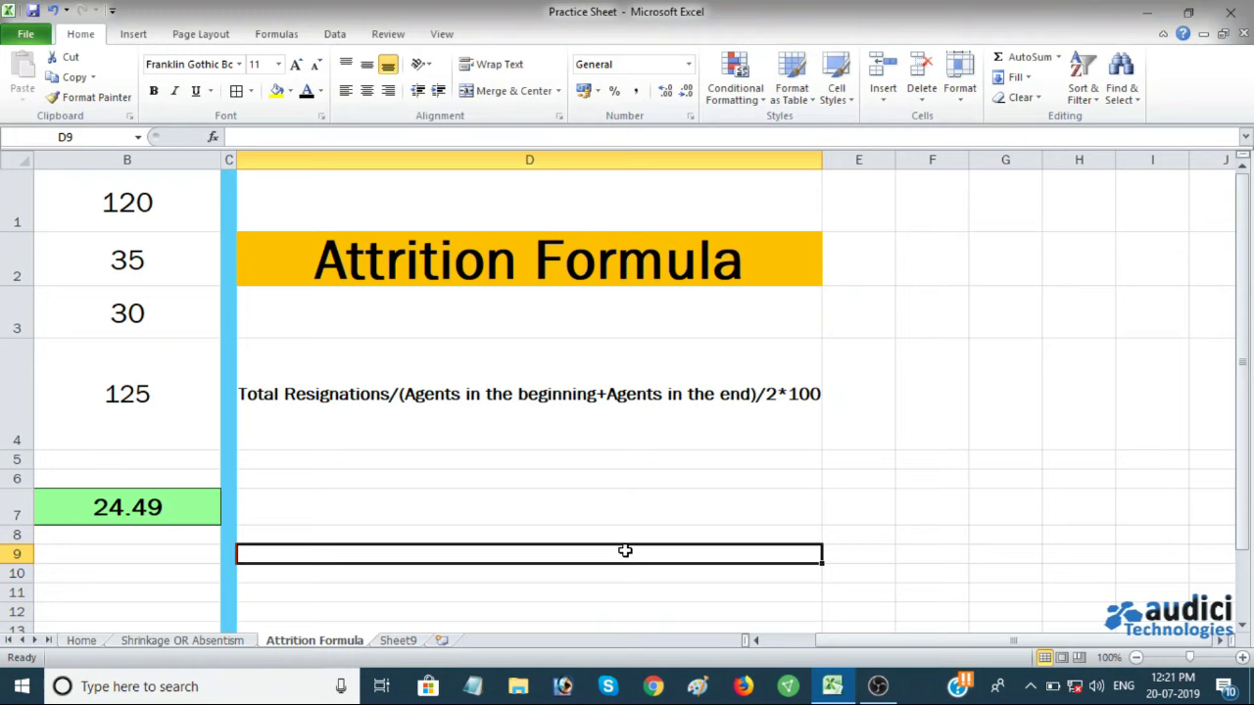
{"action": "key", "text": "Up"}
{"action": "key", "text": "Up"}
{"action": "key", "text": "Up"}
{"action": "key", "text": "Up"}
{"action": "key", "text": "Up"}
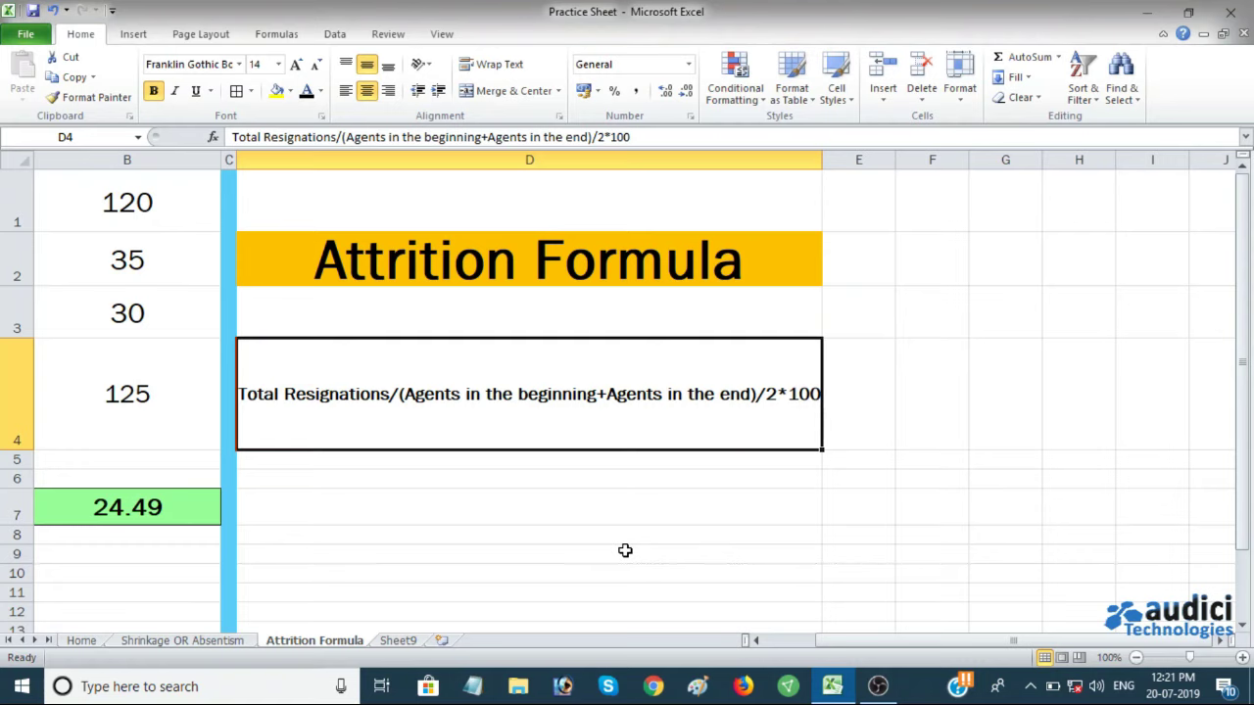
{"action": "key", "text": "Home"}
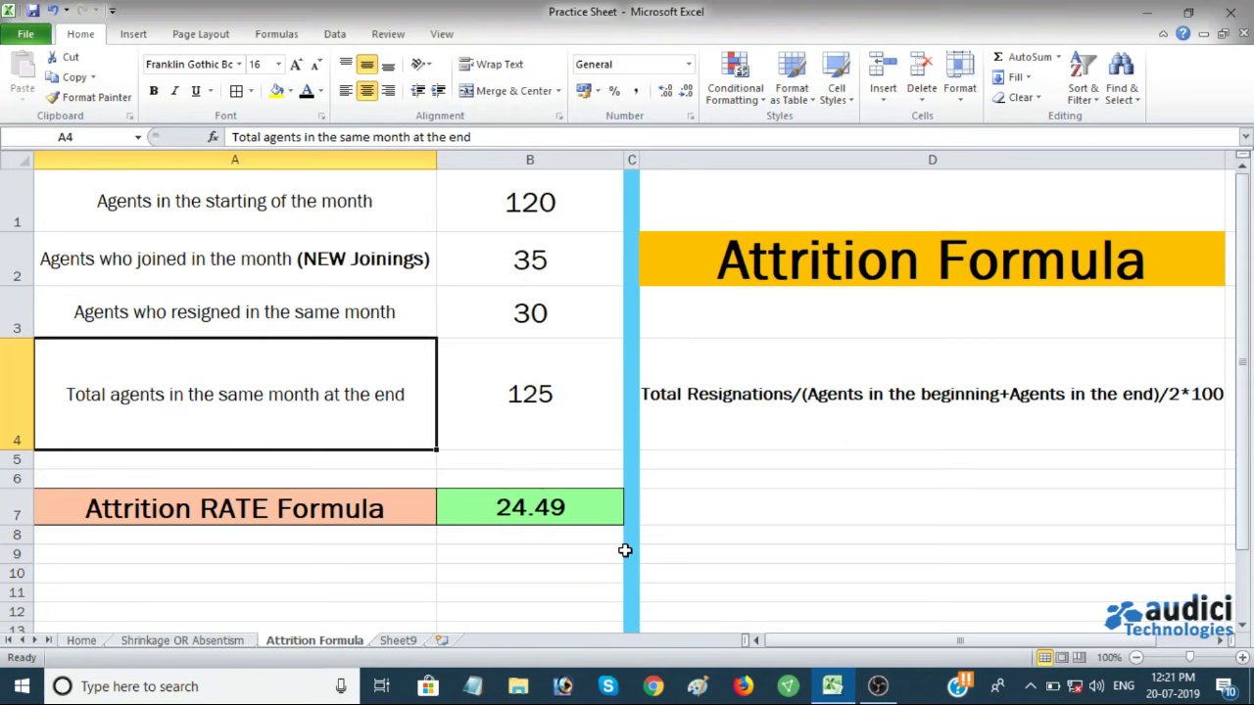
{"action": "key", "text": "Up"}
{"action": "key", "text": "Up"}
{"action": "key", "text": "Up"}
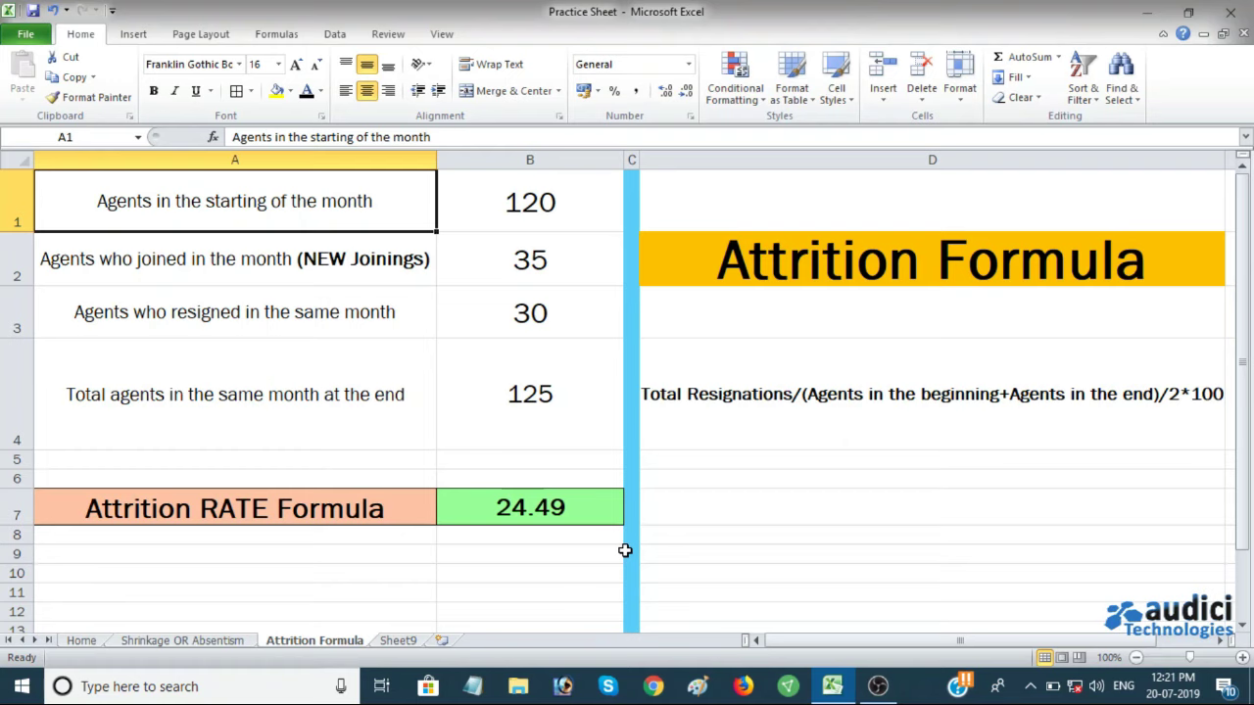
{"action": "key", "text": "Down"}
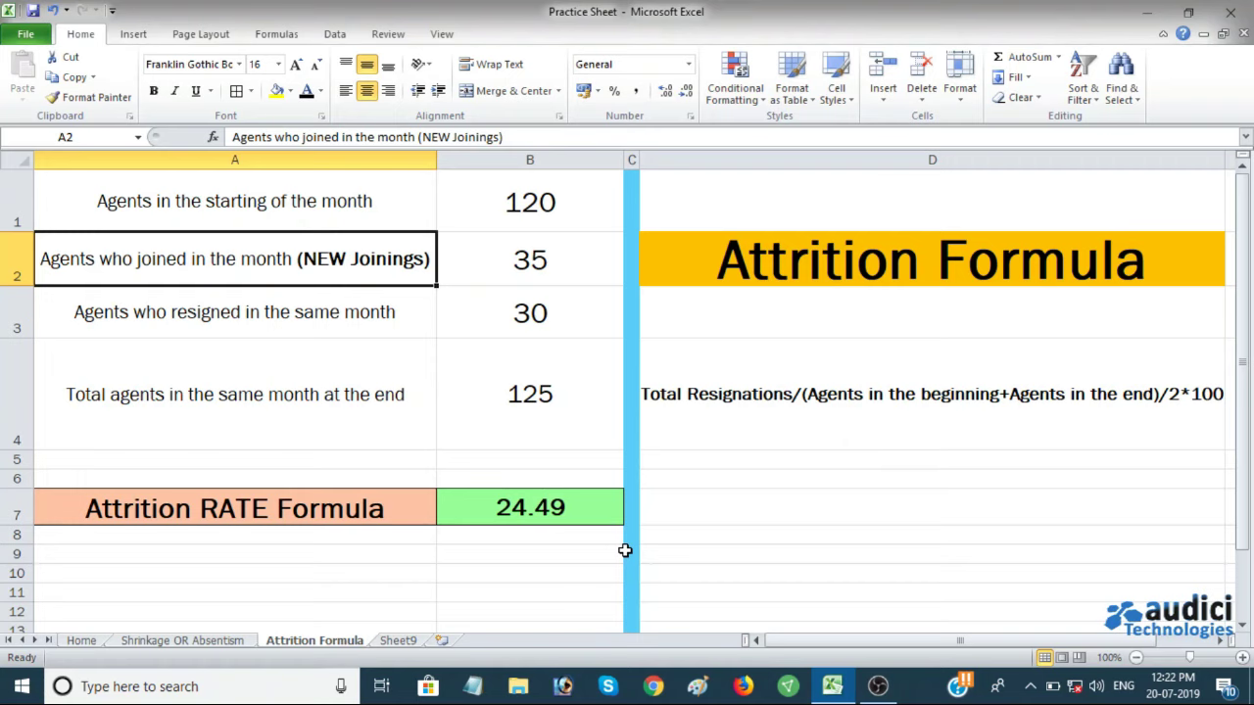
{"action": "key", "text": "Right"}
{"action": "key", "text": "Down"}
{"action": "key", "text": "Left"}
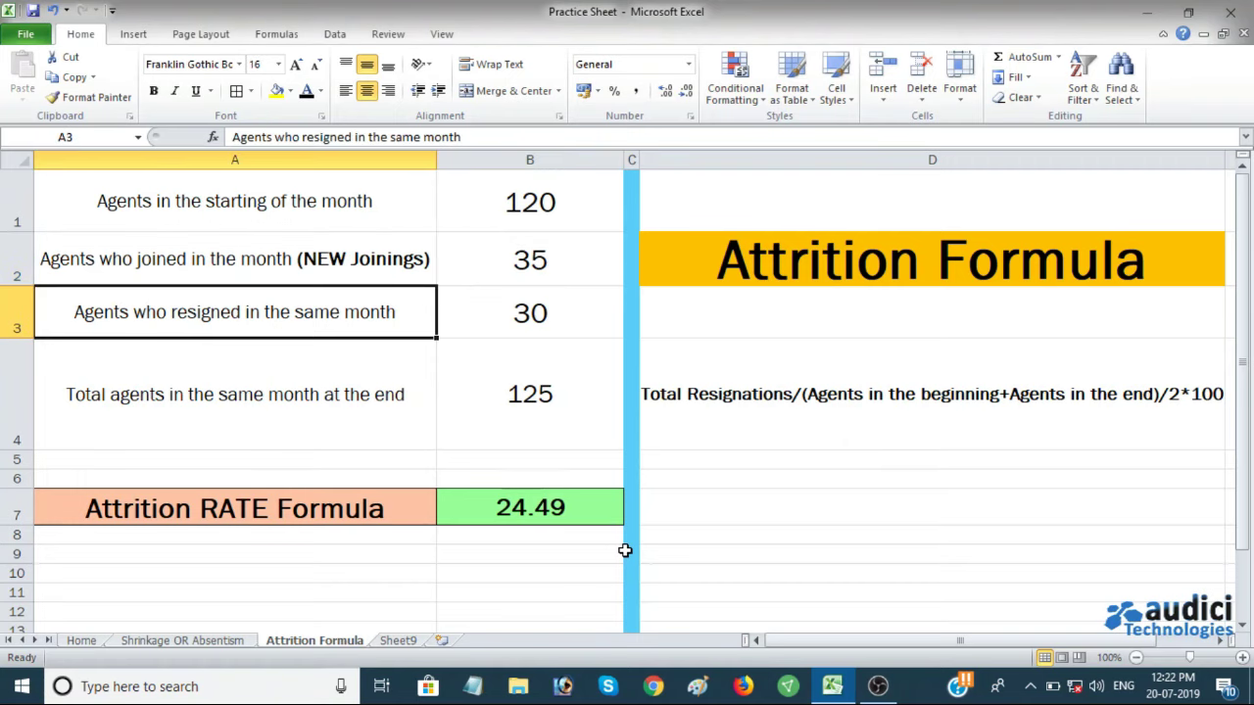
{"action": "key", "text": "Right"}
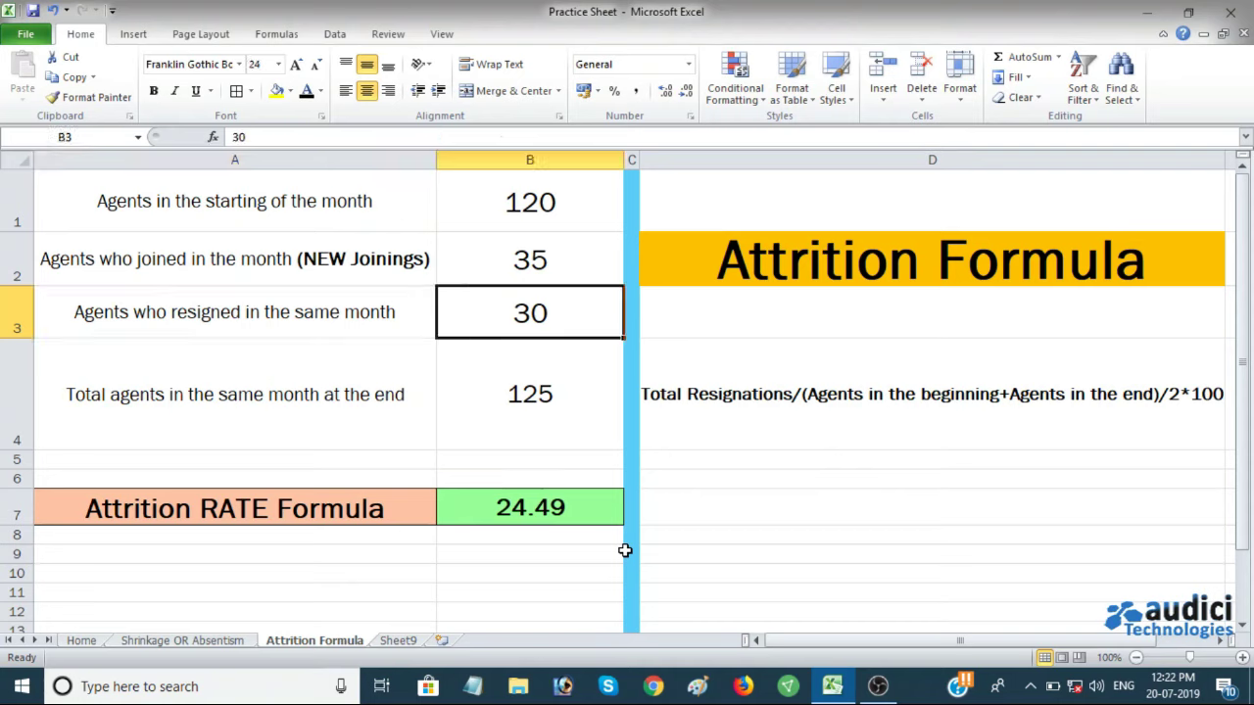
{"action": "key", "text": "Down"}
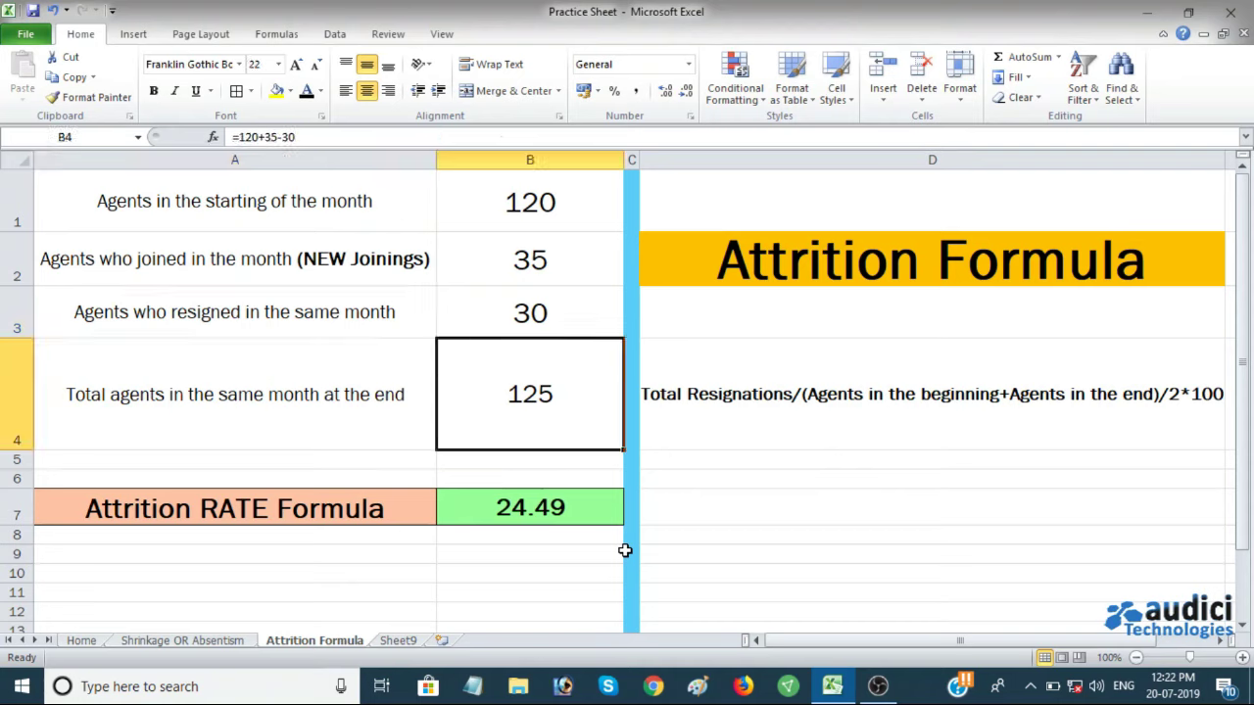
{"action": "key", "text": "Up"}
{"action": "key", "text": "Up"}
{"action": "key", "text": "Up"}
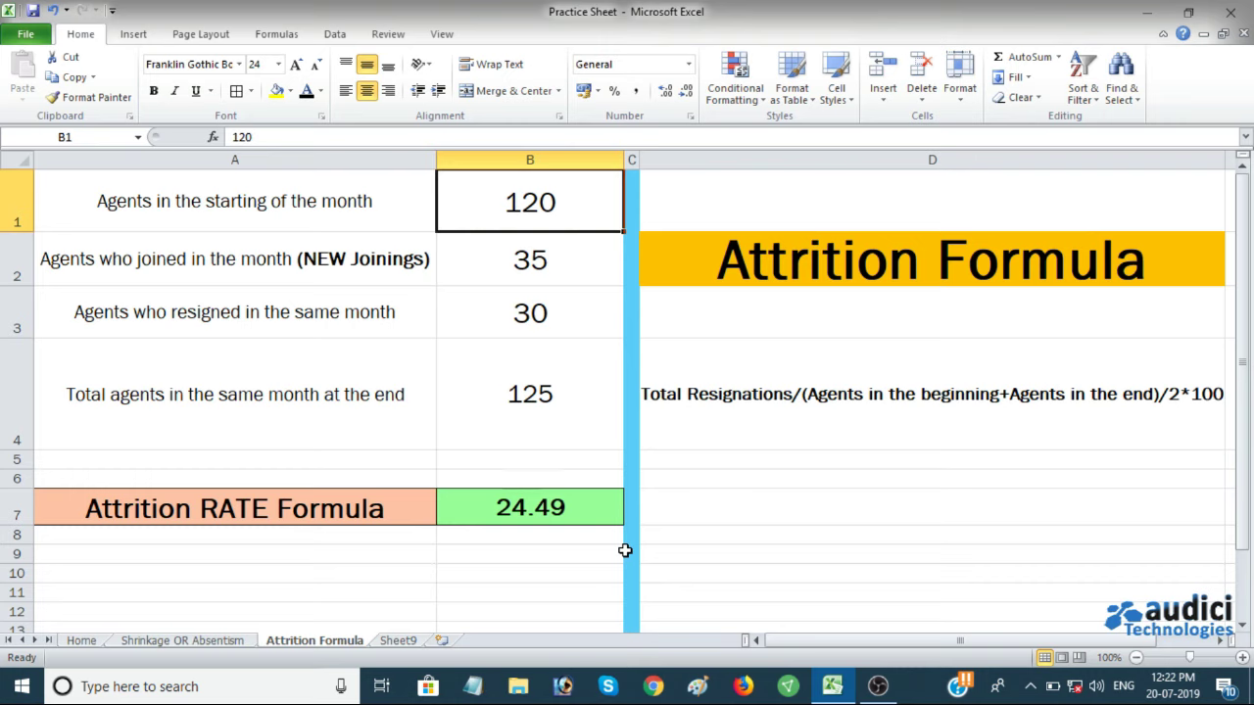
{"action": "key", "text": "Down"}
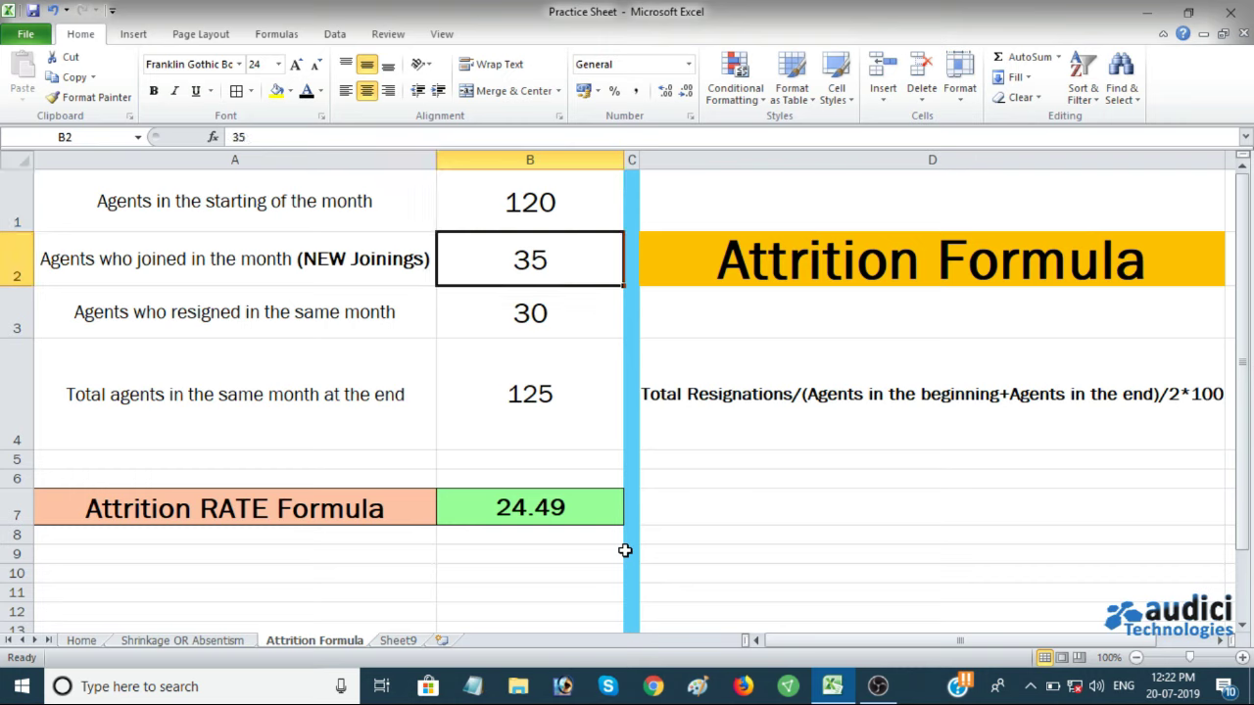
{"action": "key", "text": "Up"}
{"action": "key", "text": "Down"}
{"action": "key", "text": "Down"}
{"action": "key", "text": "Down"}
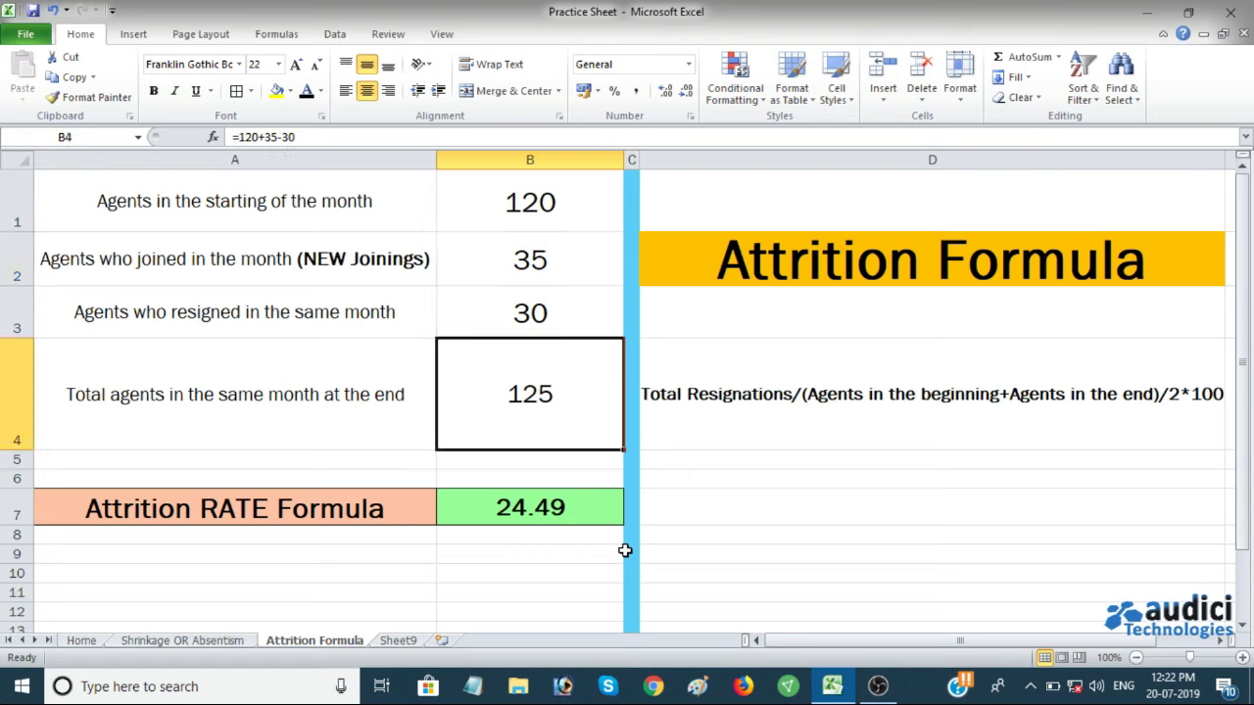
{"action": "key", "text": "Left"}
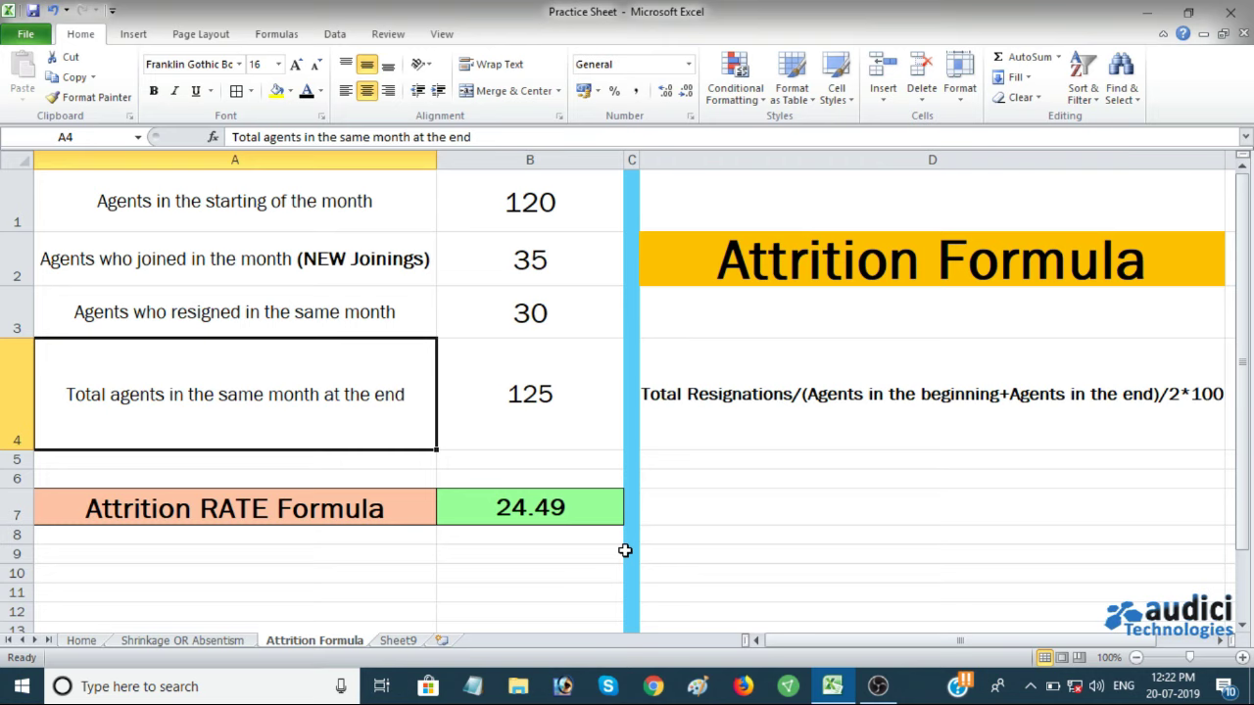
{"action": "key", "text": "Right"}
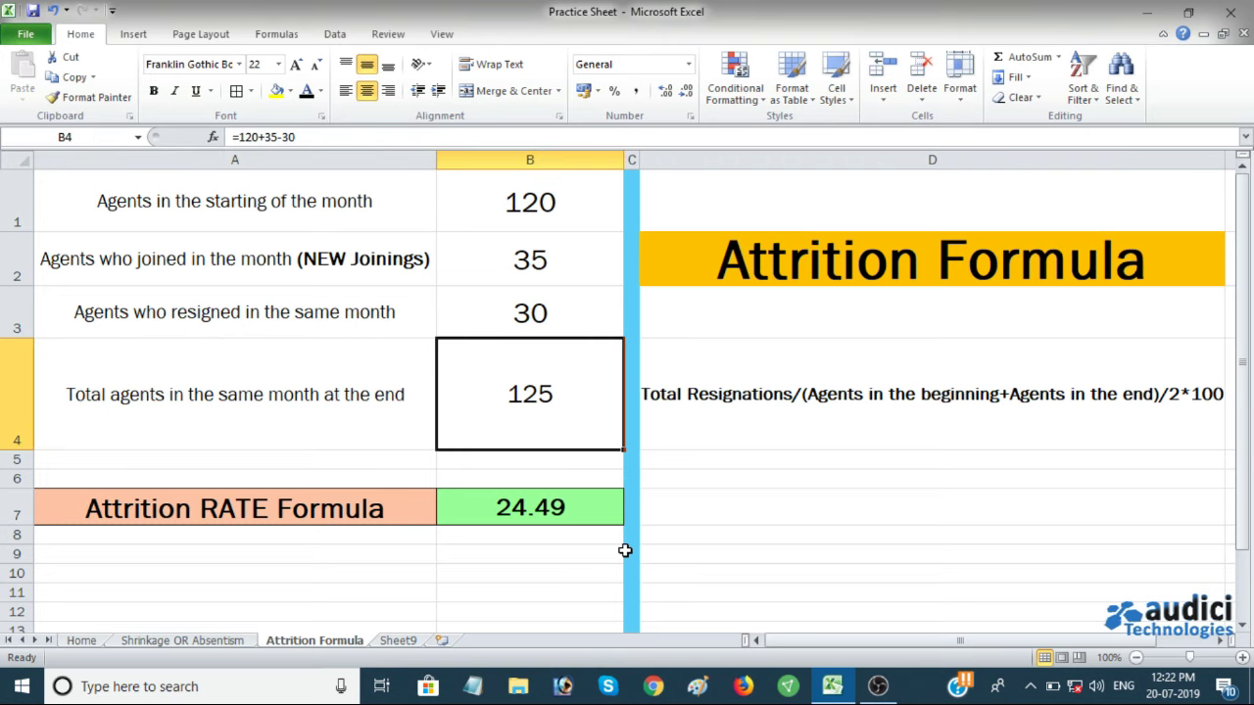
{"action": "key", "text": "Up"}
{"action": "key", "text": "Up"}
{"action": "key", "text": "Up"}
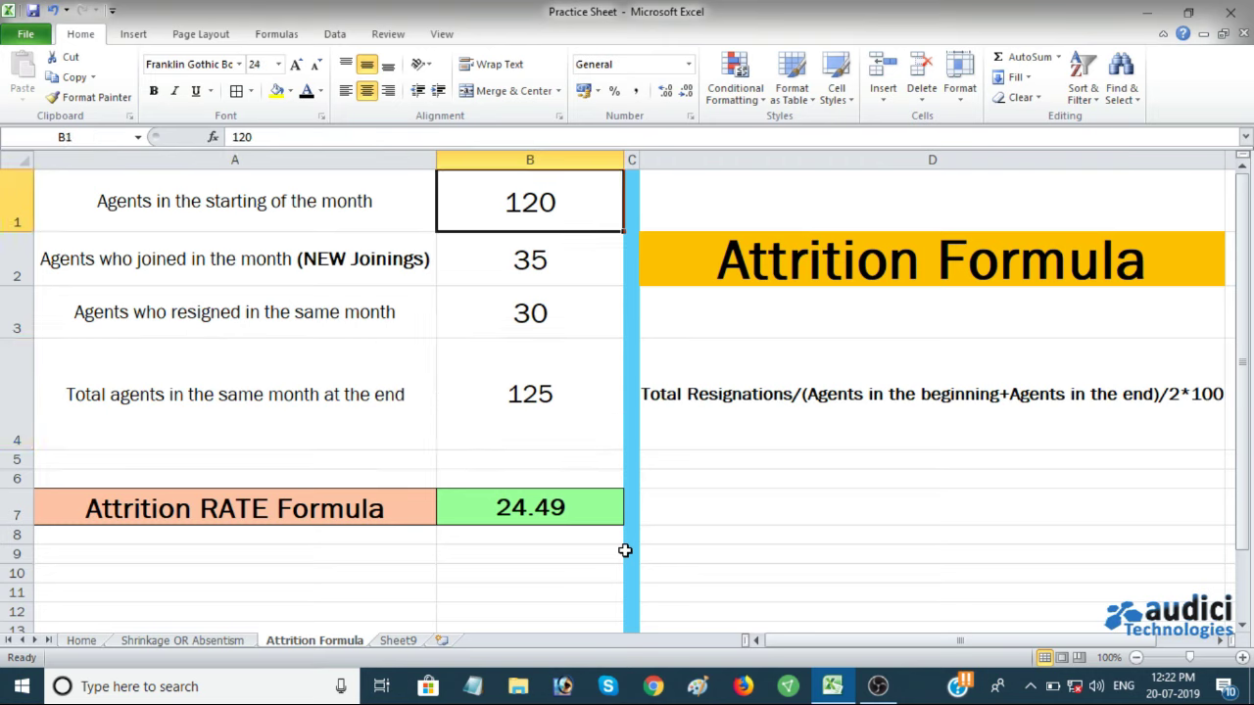
{"action": "key", "text": "Down"}
{"action": "key", "text": "Down"}
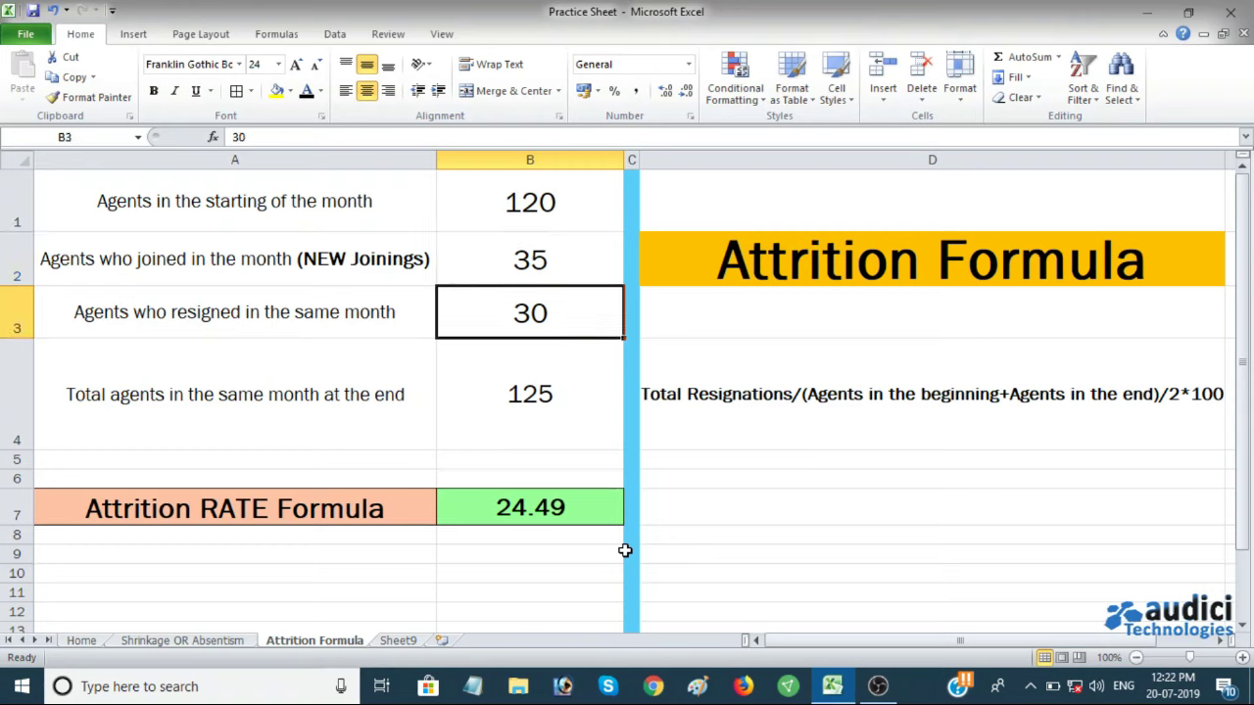
{"action": "key", "text": "Down"}
{"action": "key", "text": "Down"}
{"action": "key", "text": "Down"}
{"action": "key", "text": "Down"}
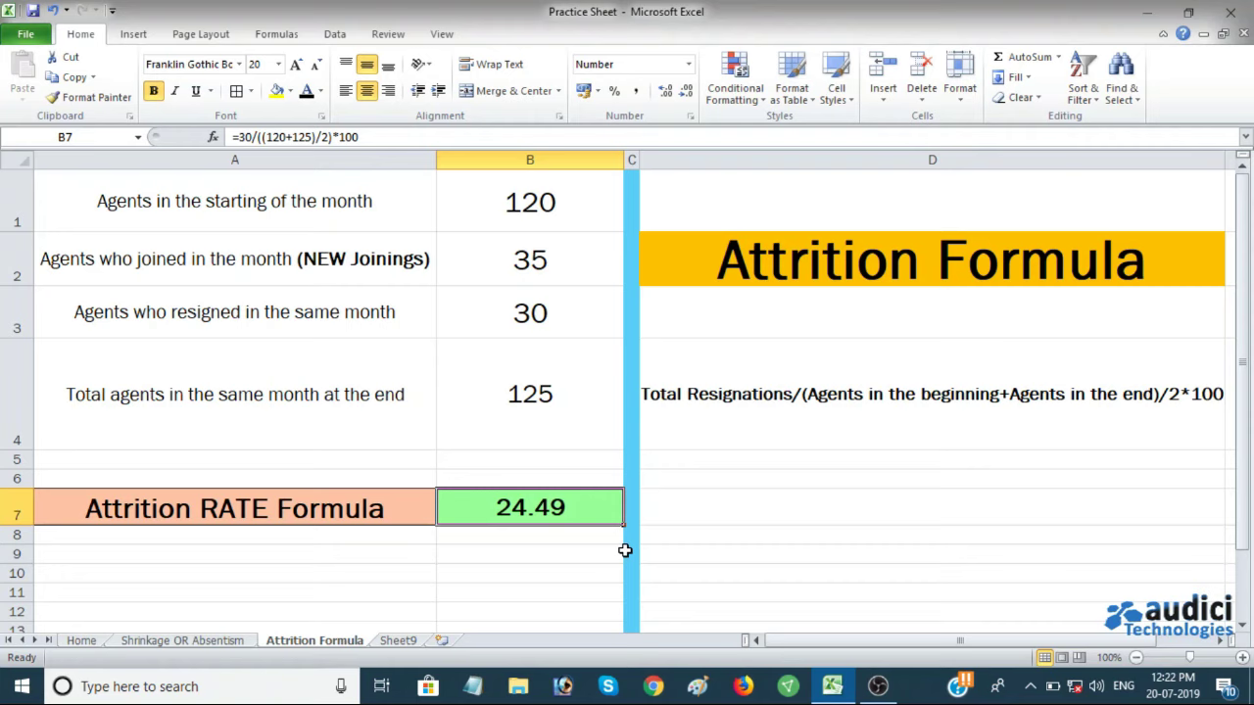
{"action": "key", "text": "Delete"}
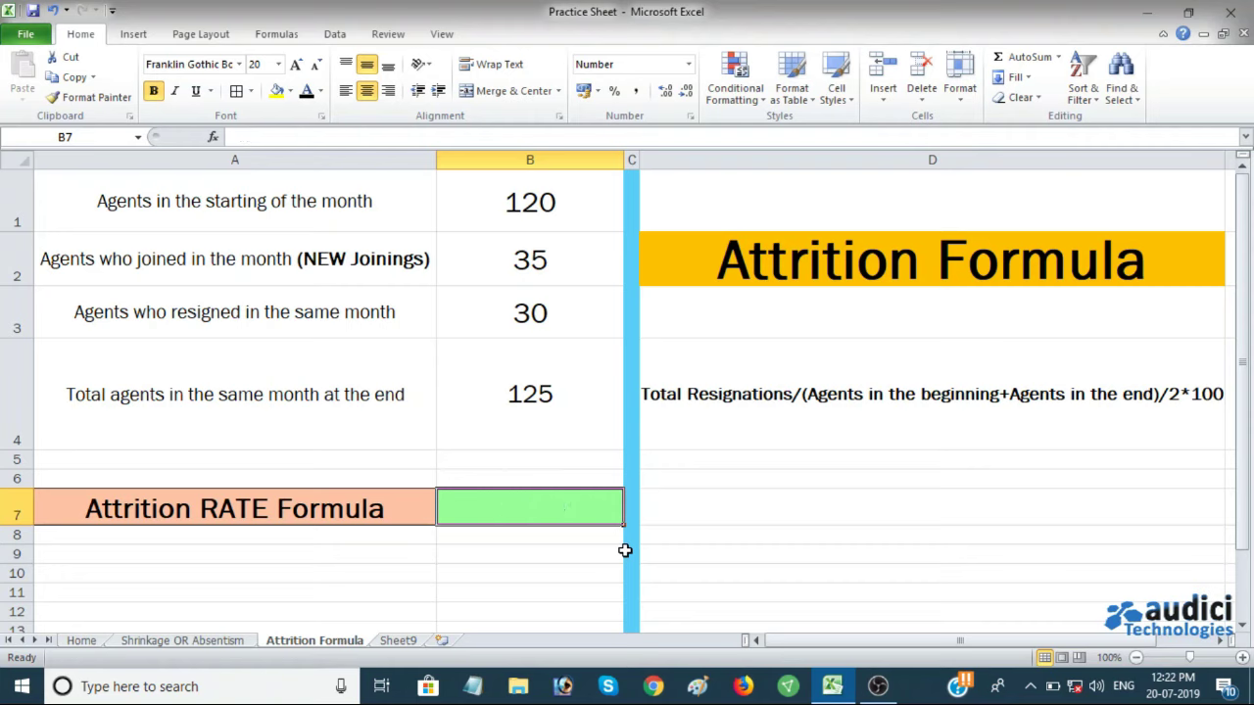
{"action": "type", "text": "="}
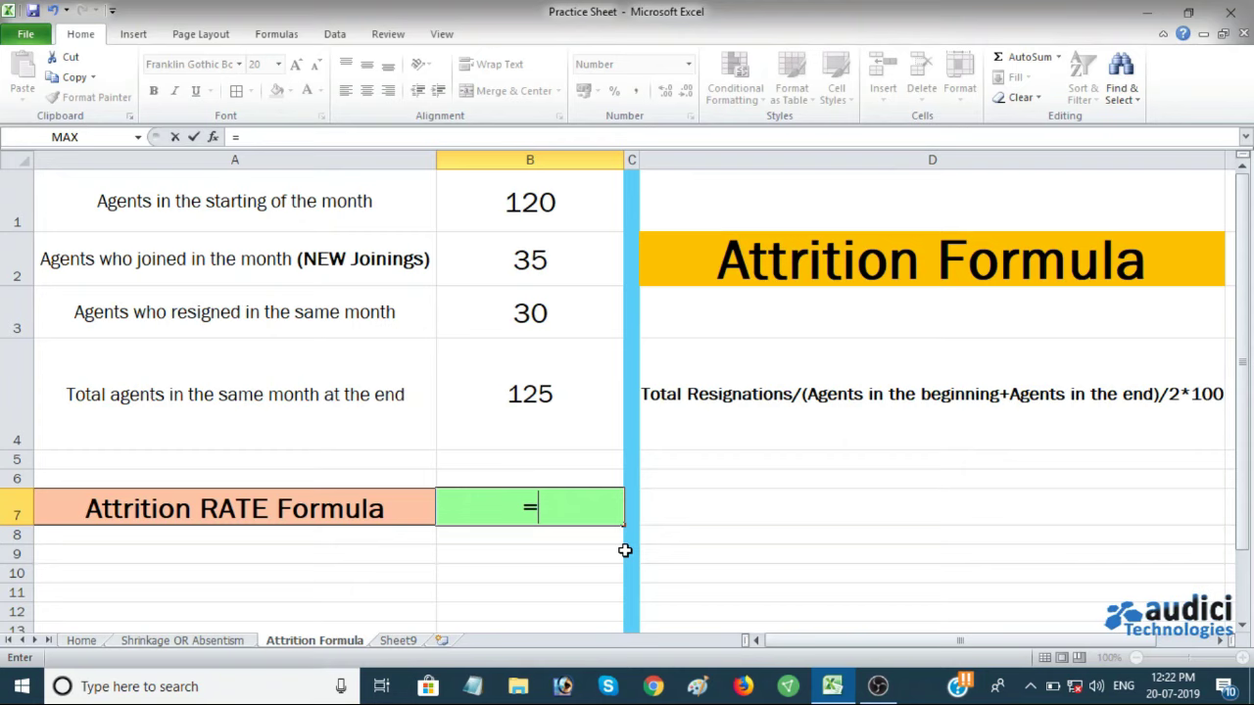
{"action": "type", "text": "30"}
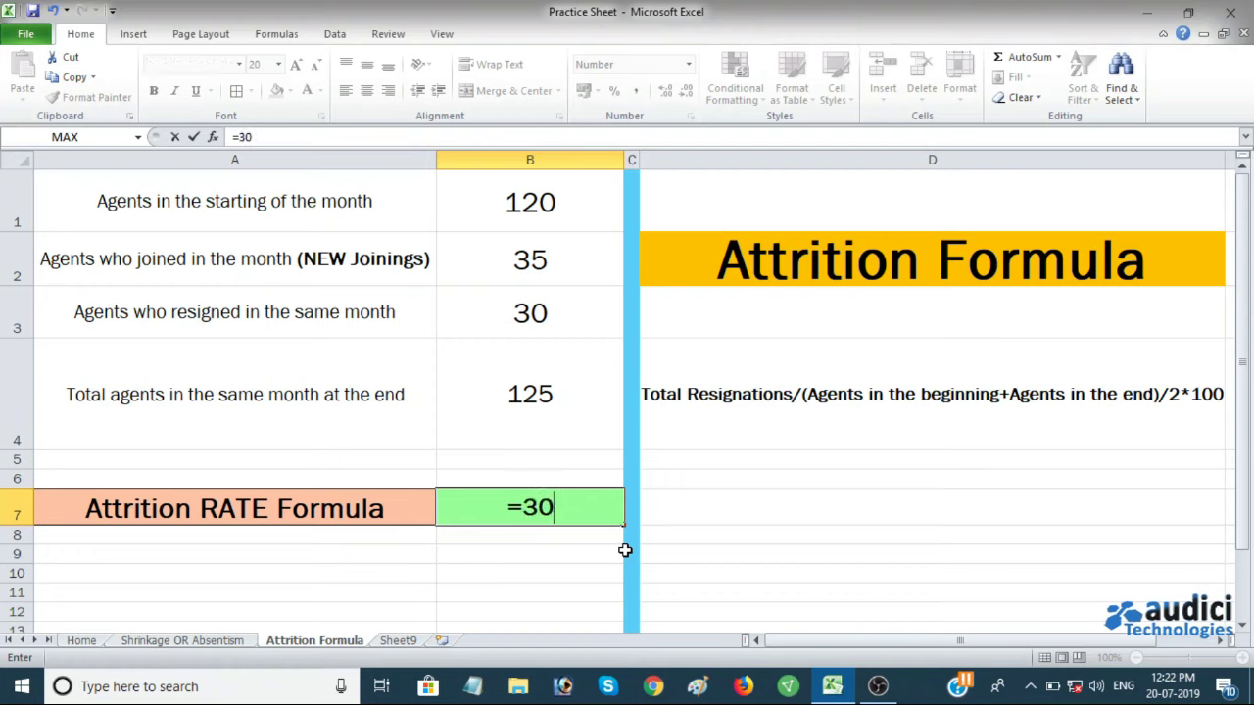
{"action": "type", "text": "/"}
{"action": "type", "text": "120"}
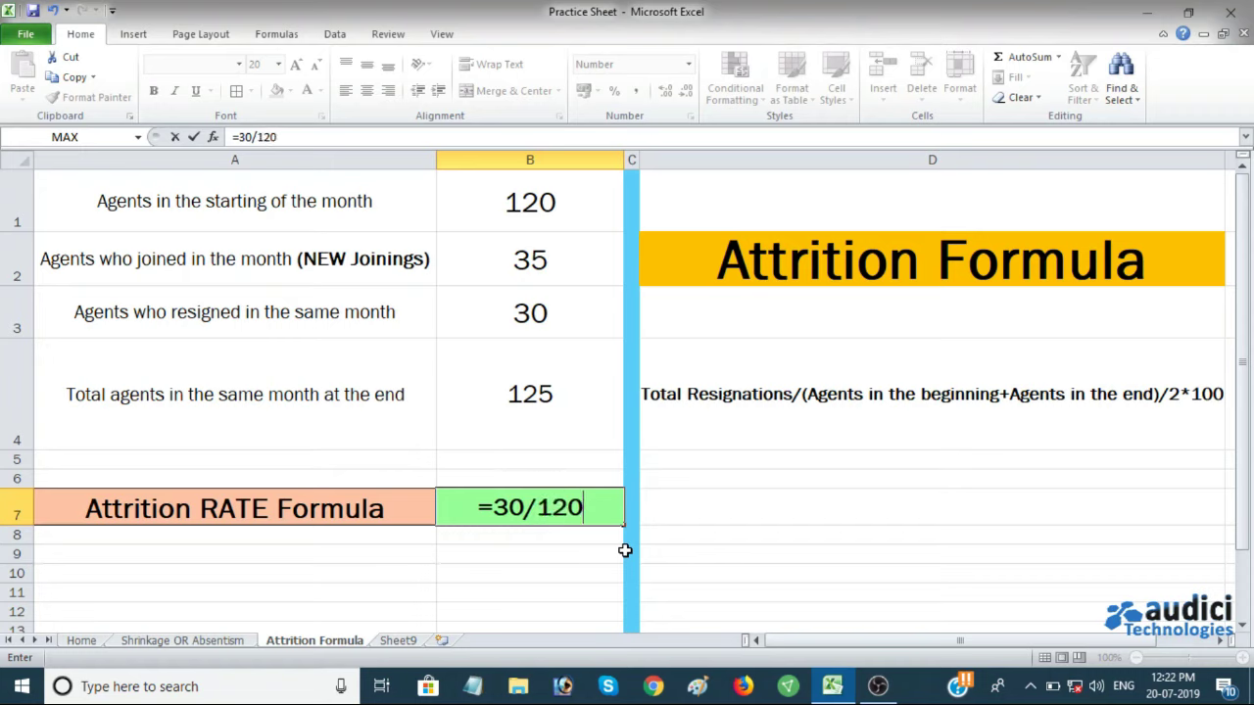
{"action": "type", "text": "+125"}
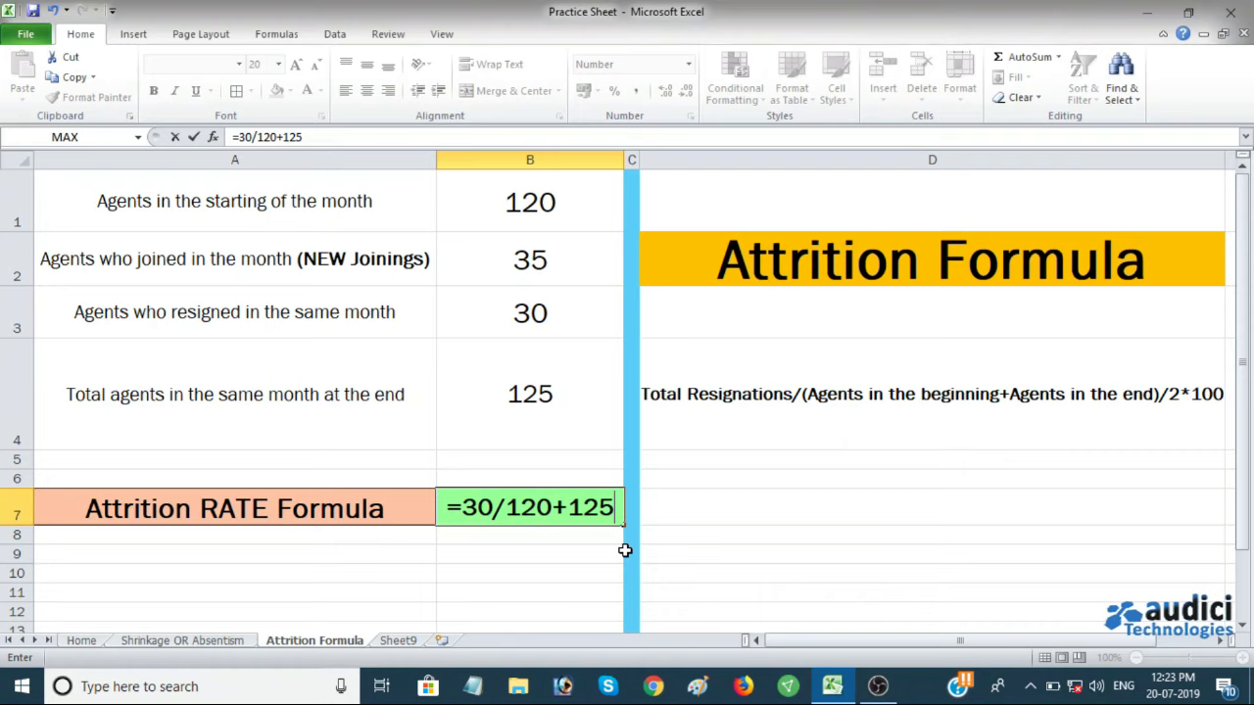
{"action": "type", "text": "/2"}
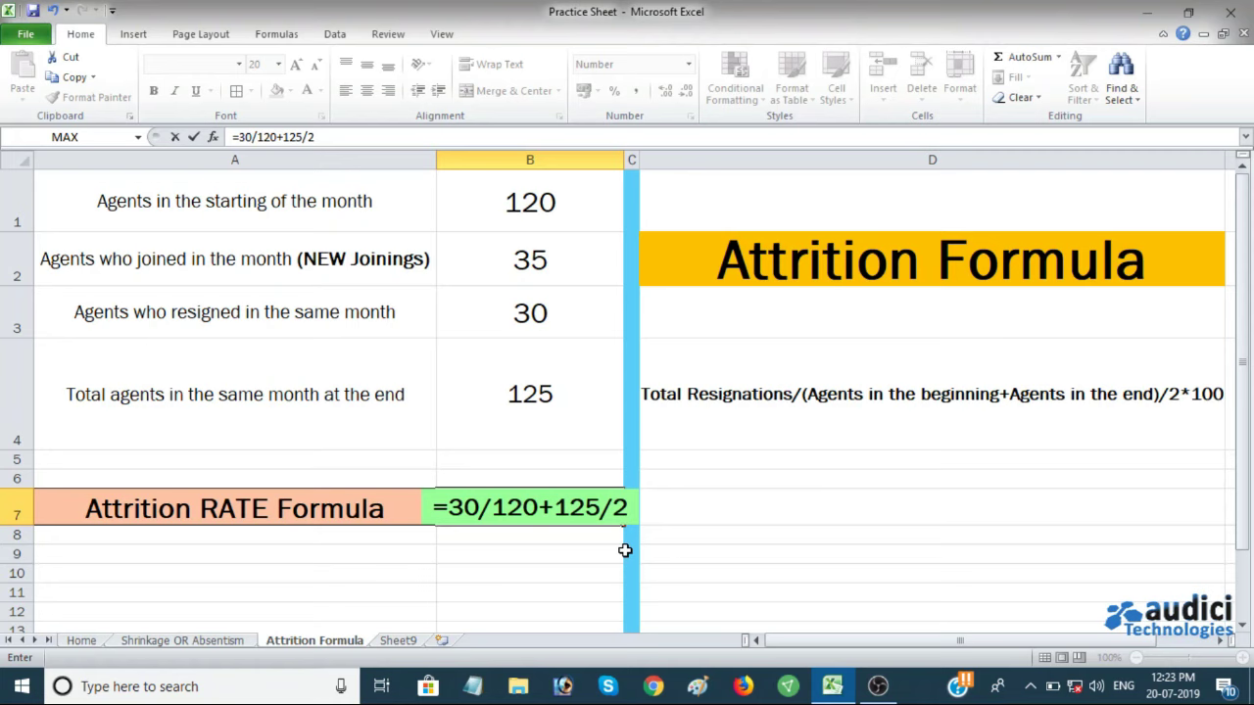
{"action": "key", "text": "Left"}
{"action": "key", "text": "Right"}
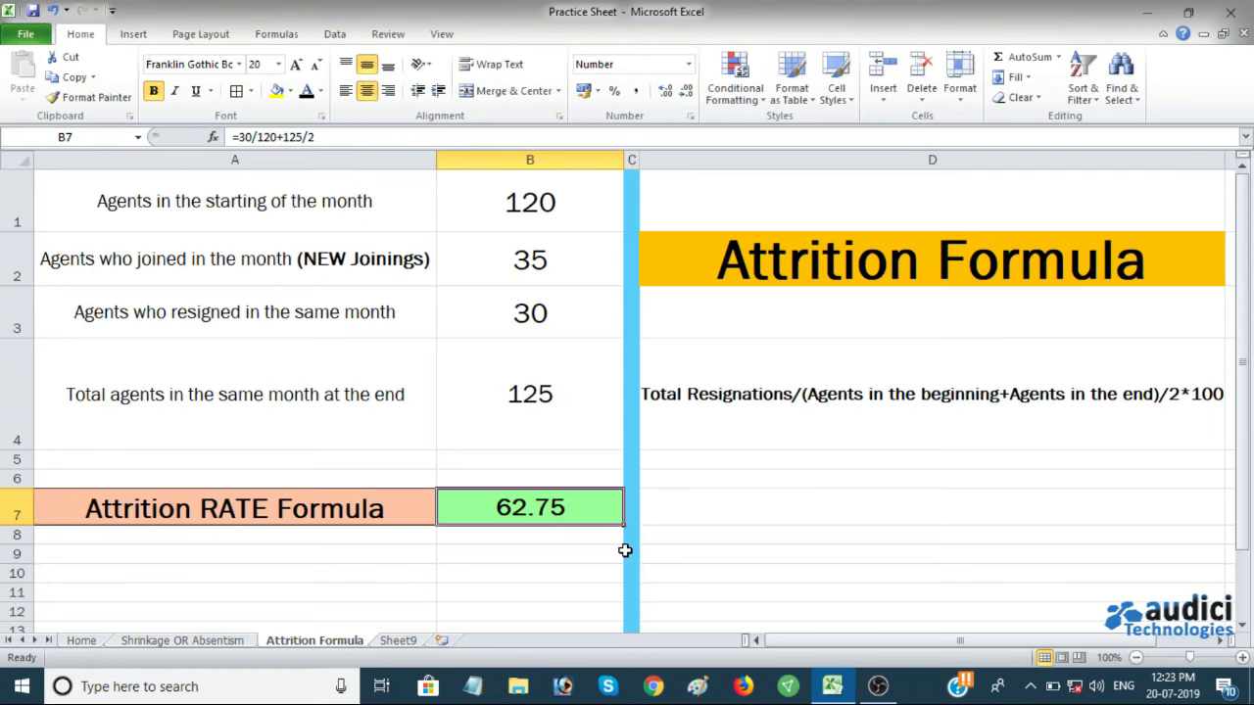
{"action": "key", "text": "Delete"}
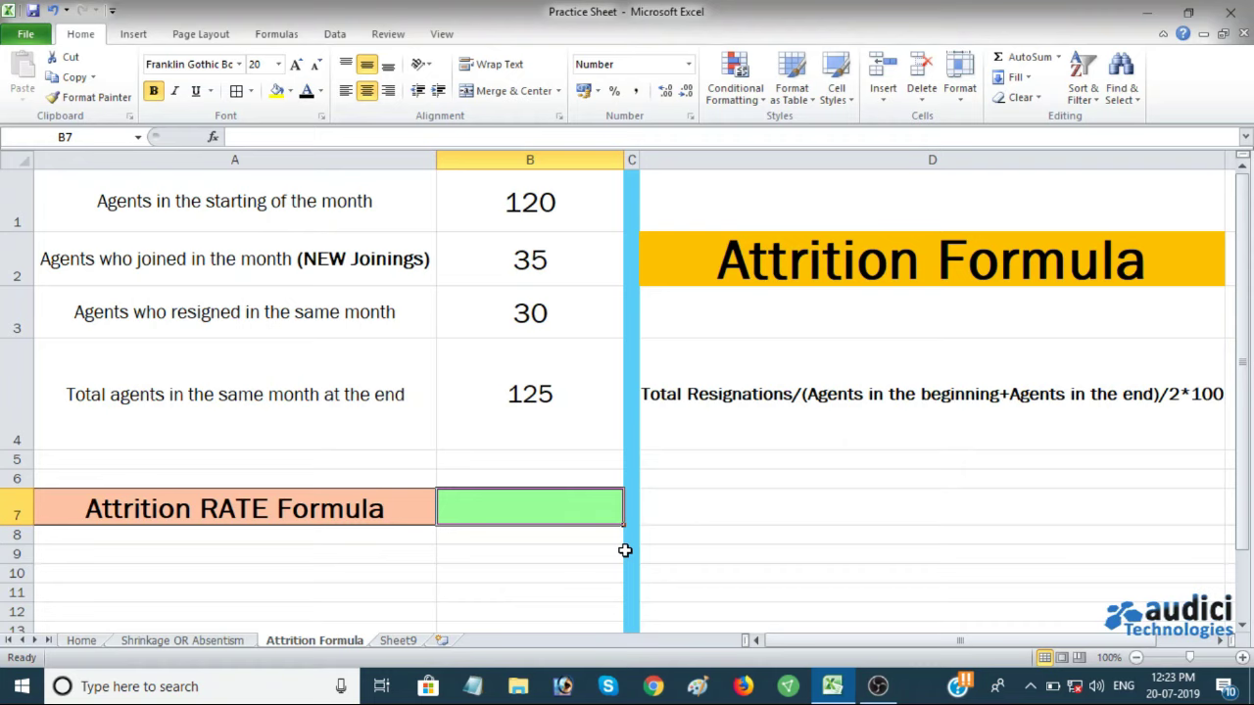
Step: Enter =30/(120+125)/2*100 in B7 beside Attrition RATE Formula, giving 6.12
{"action": "type", "text": "="}
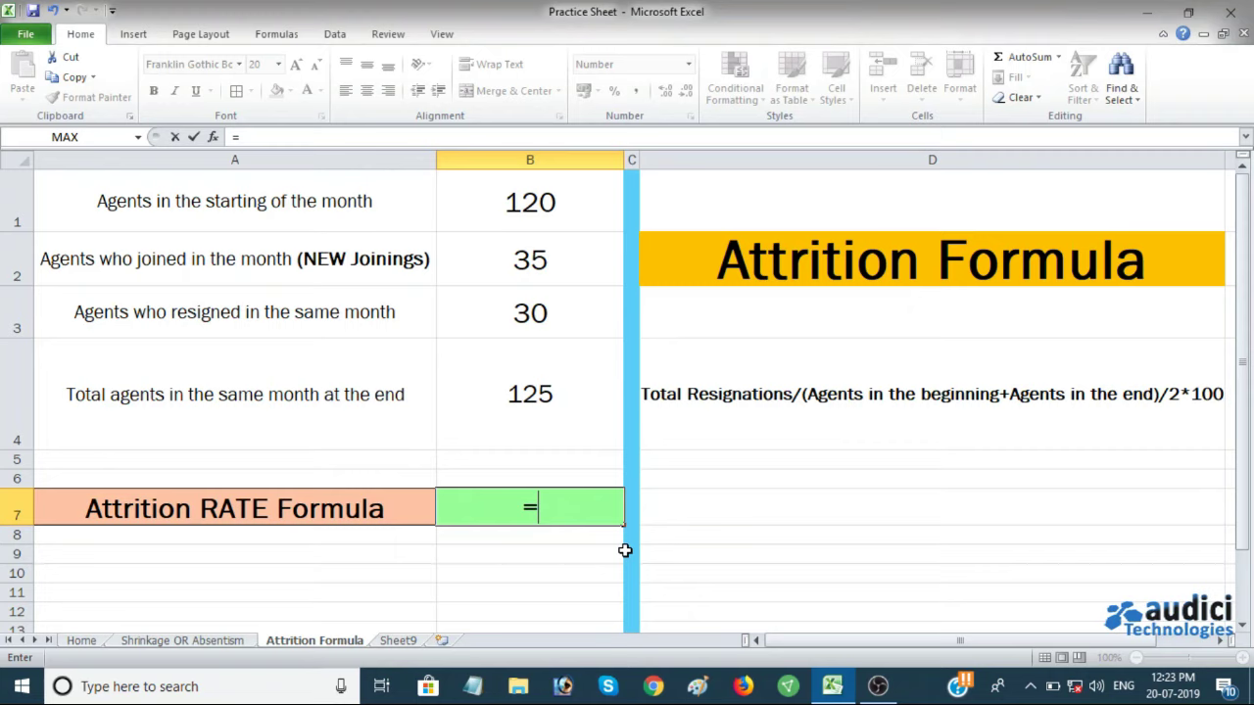
{"action": "type", "text": "30"}
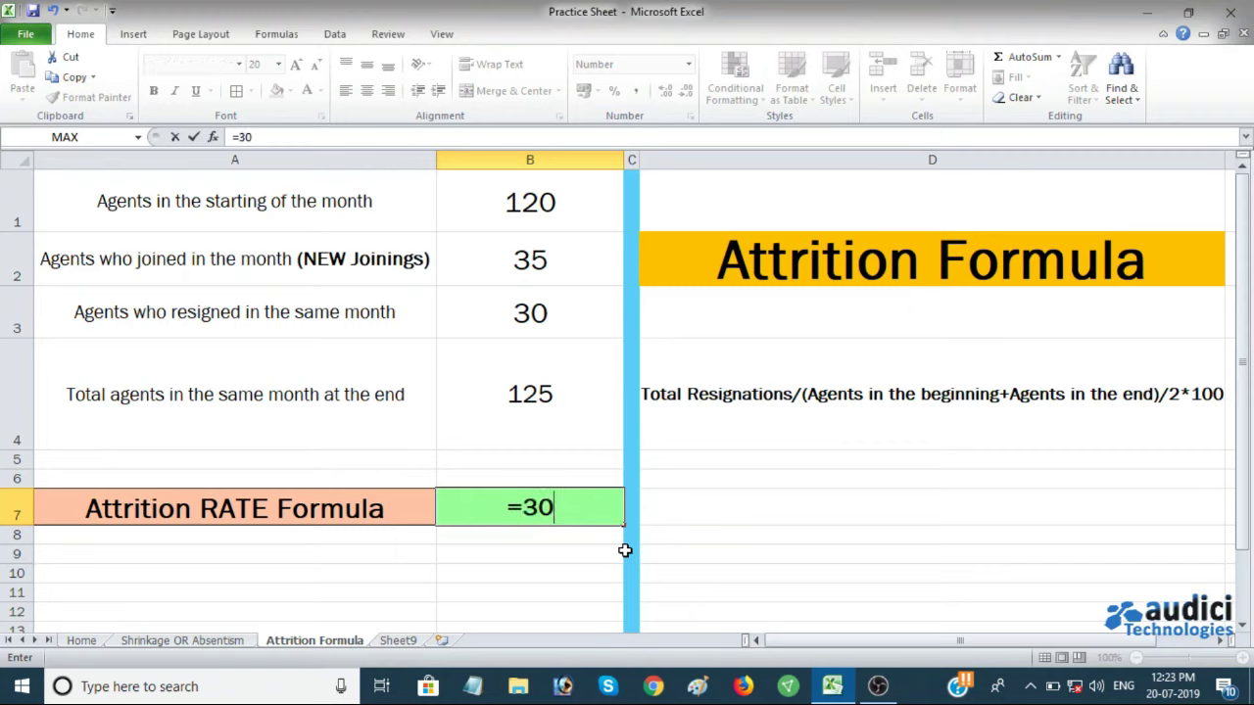
{"action": "type", "text": "/"}
{"action": "type", "text": "(1"}
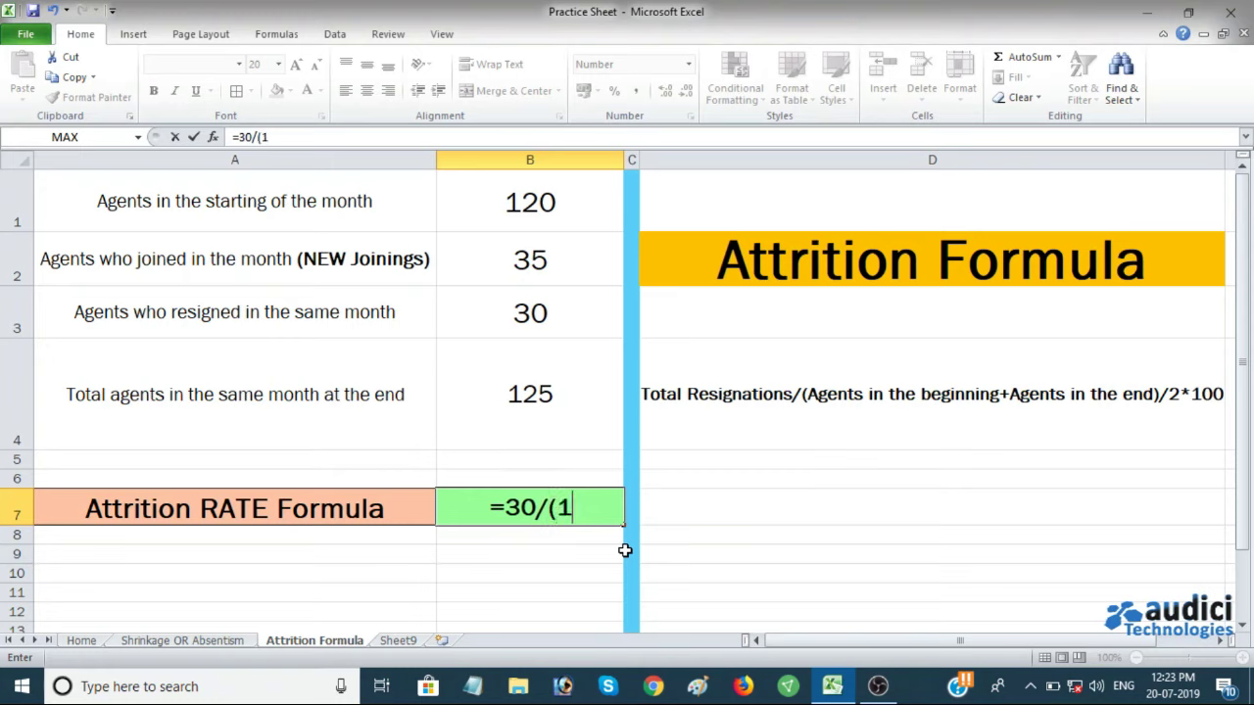
{"action": "type", "text": "20+125"}
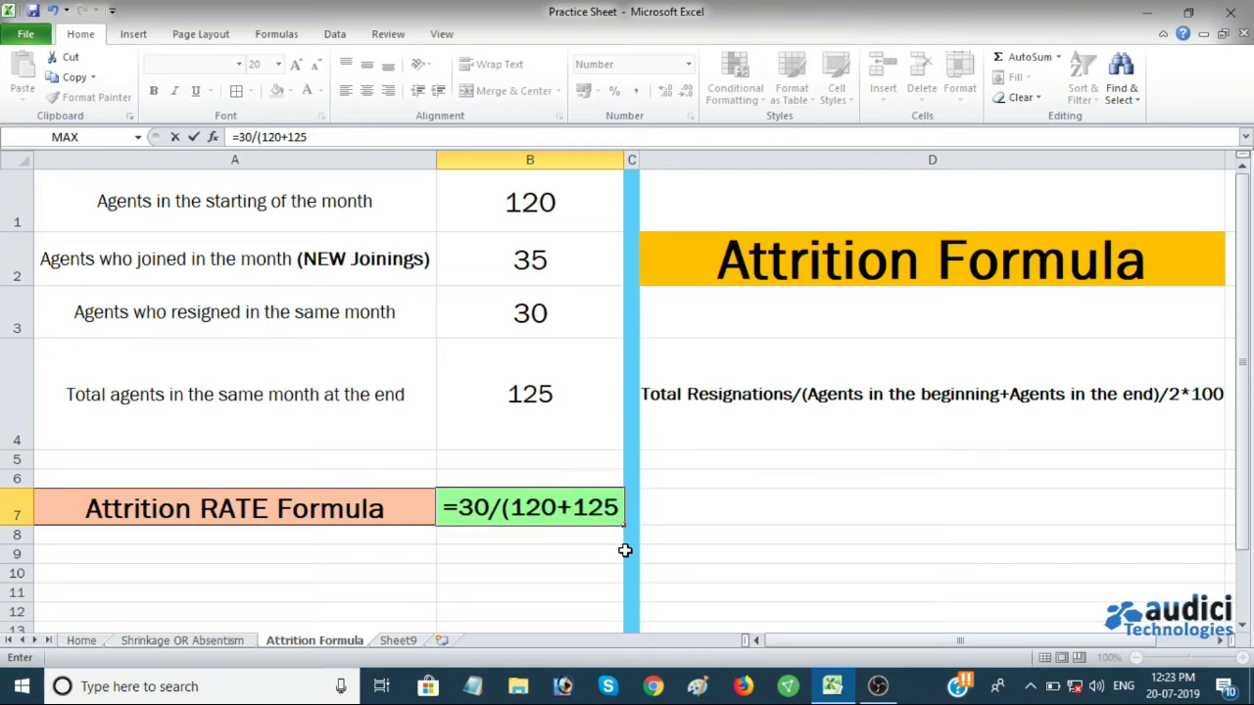
{"action": "type", "text": ")"}
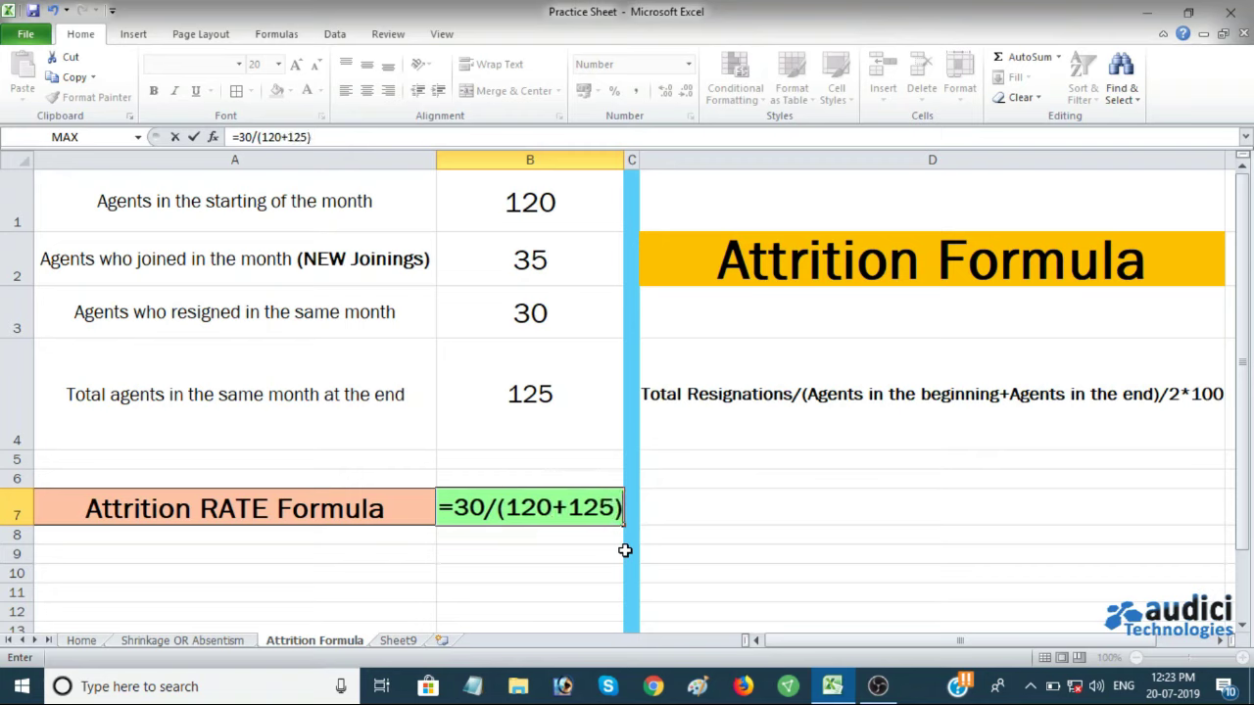
{"action": "type", "text": "/2"}
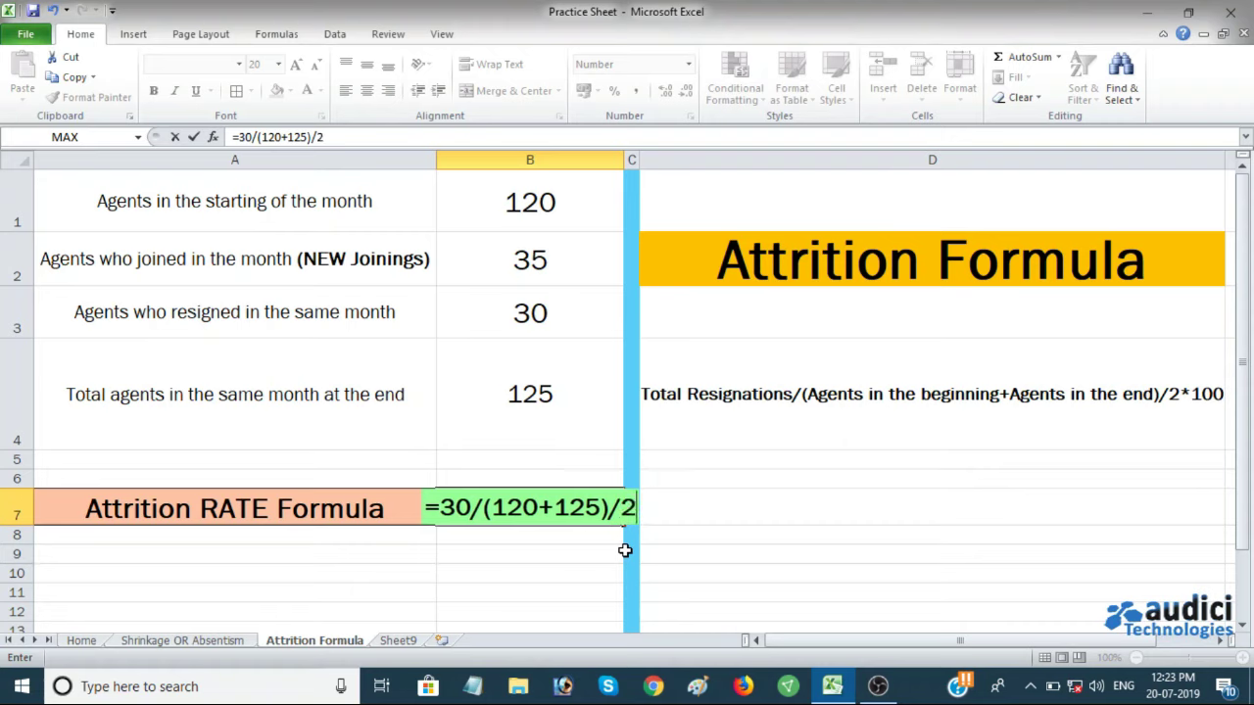
{"action": "type", "text": "/"}
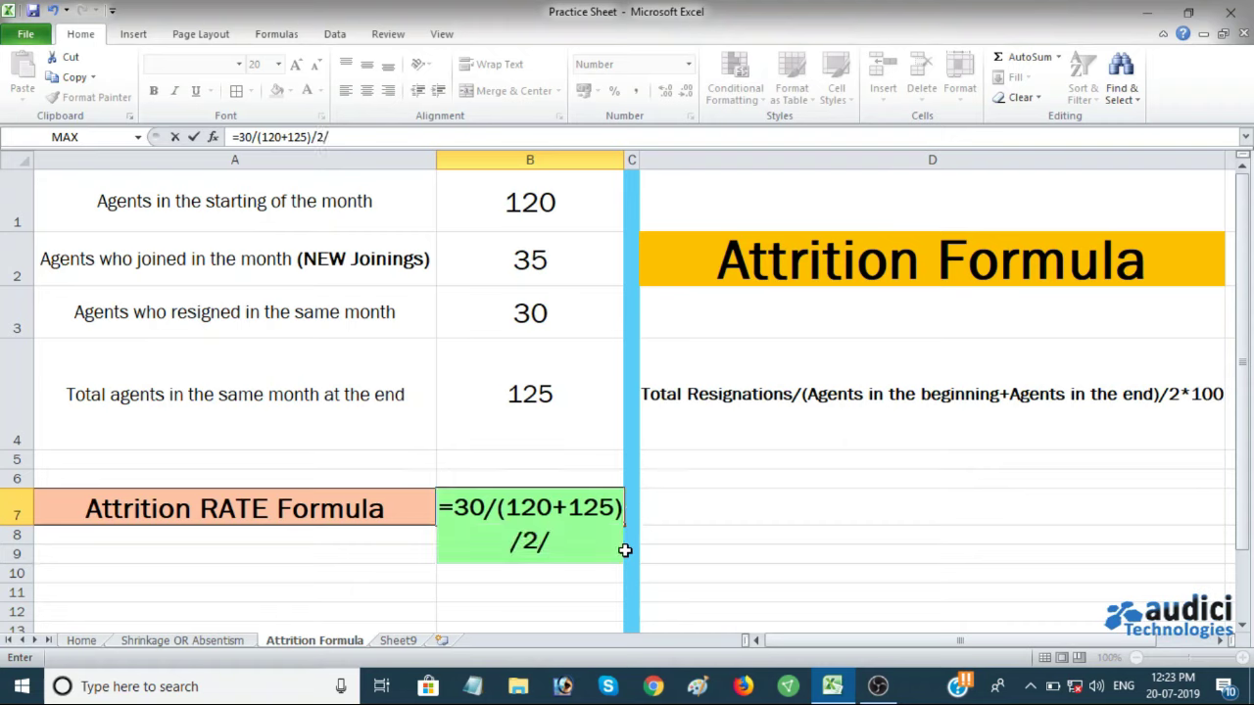
{"action": "key", "text": "BackSpace"}
{"action": "type", "text": "*100"}
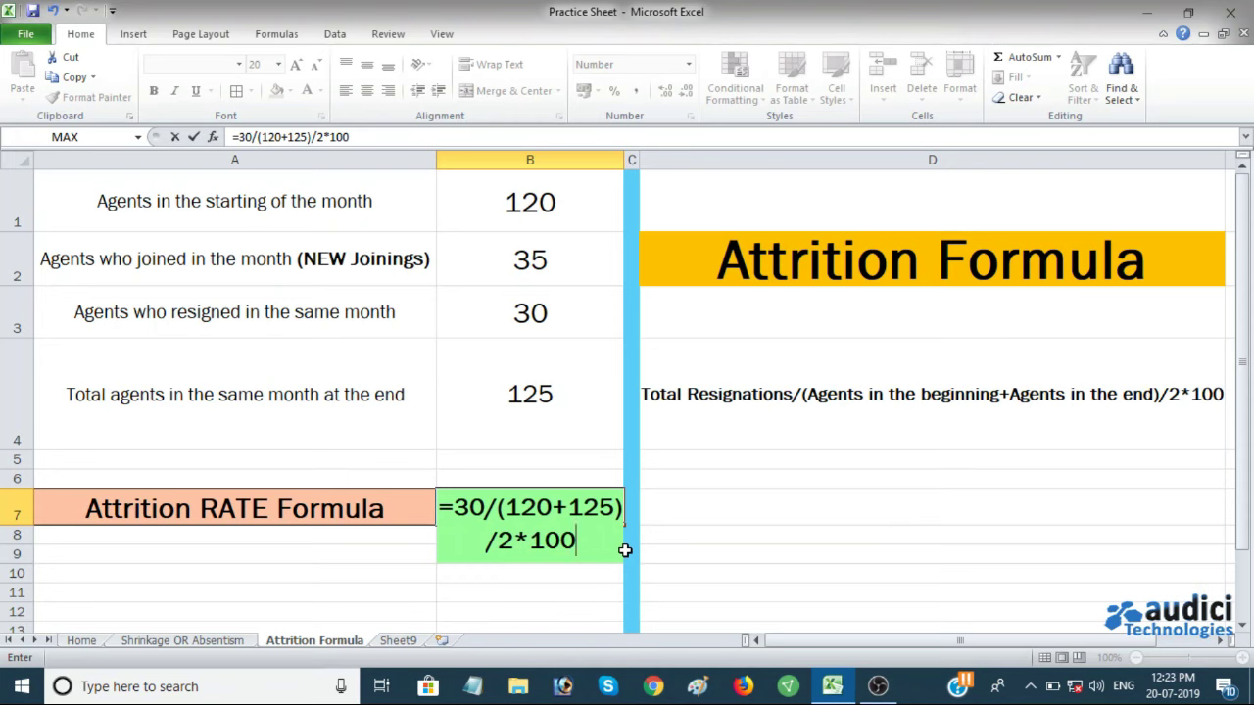
{"action": "key", "text": "Return"}
{"action": "key", "text": "Up"}
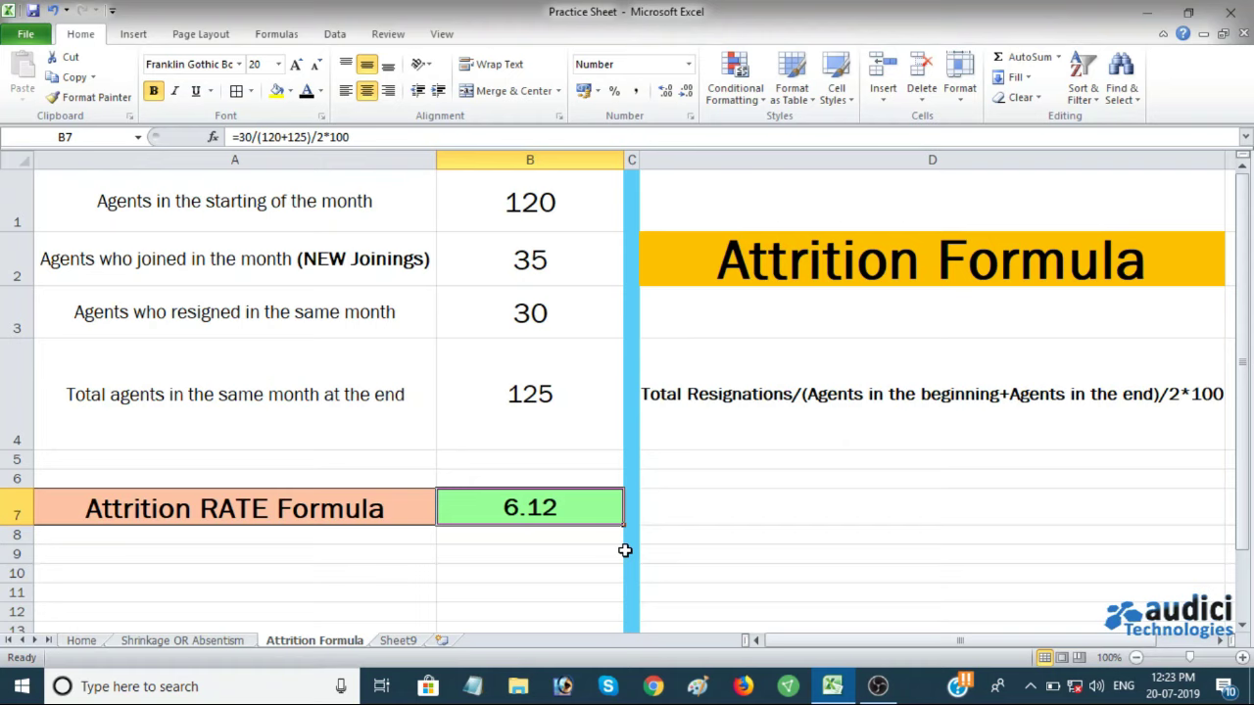
Step: Edit B7 to add parentheses, making it =30/((120+125)/2)*100 to average the agent counts
{"action": "key", "text": "F2"}
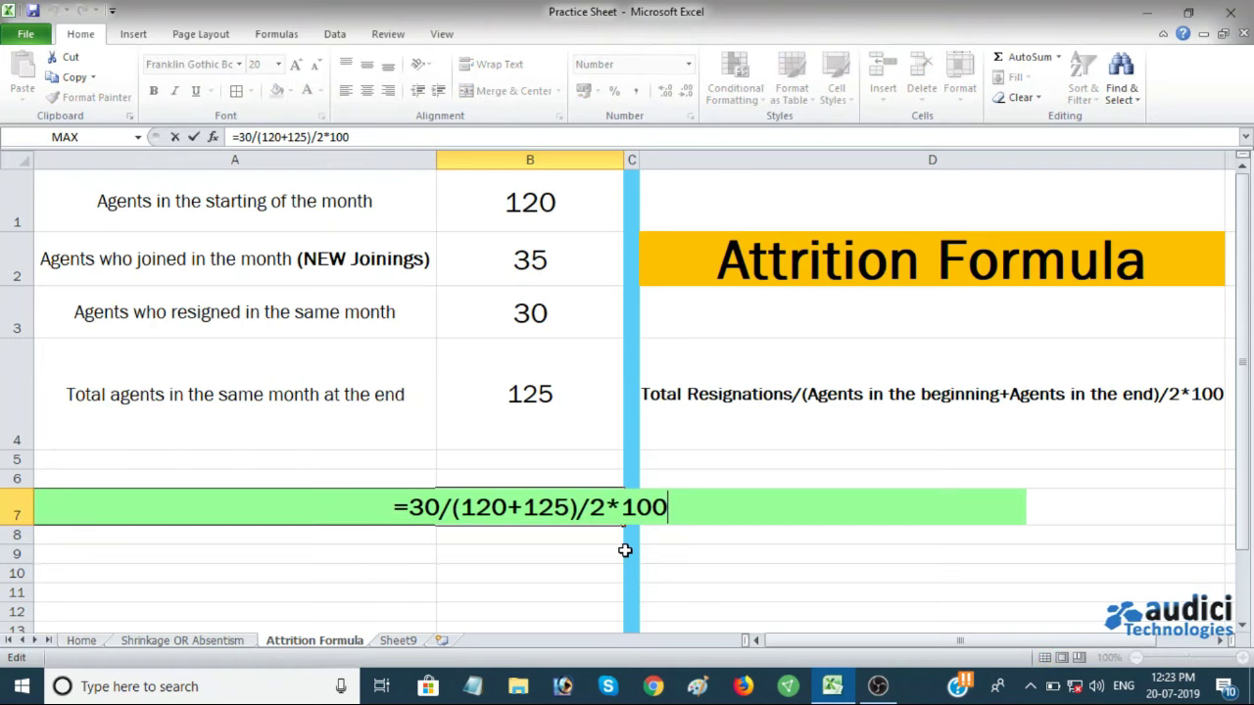
{"action": "key", "text": "Left"}
{"action": "key", "text": "Left"}
{"action": "key", "text": "Left"}
{"action": "key", "text": "Left"}
{"action": "type", "text": ")"}
{"action": "key", "text": "Left"}
{"action": "key", "text": "Left"}
{"action": "key", "text": "Left"}
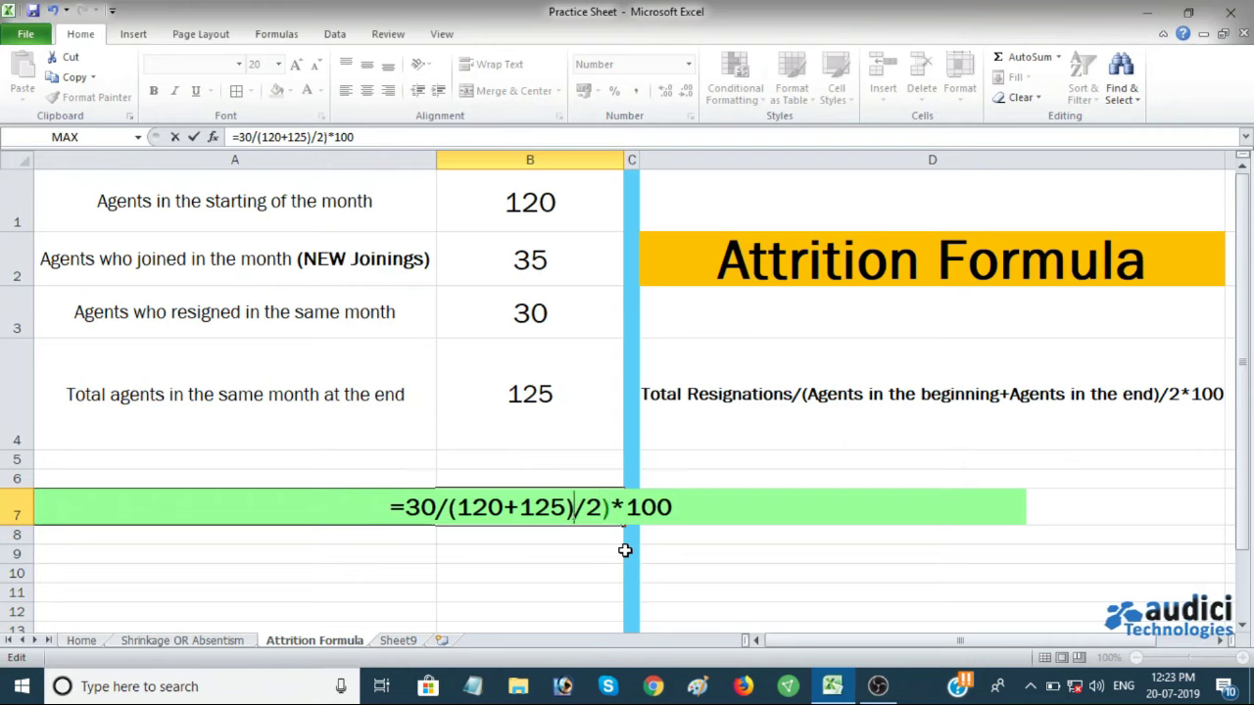
{"action": "key", "text": "Left"}
{"action": "key", "text": "Left"}
{"action": "key", "text": "Left"}
{"action": "key", "text": "Left"}
{"action": "key", "text": "Left"}
{"action": "key", "text": "Left"}
{"action": "key", "text": "Left"}
{"action": "key", "text": "Left"}
{"action": "key", "text": "Left"}
{"action": "type", "text": "("}
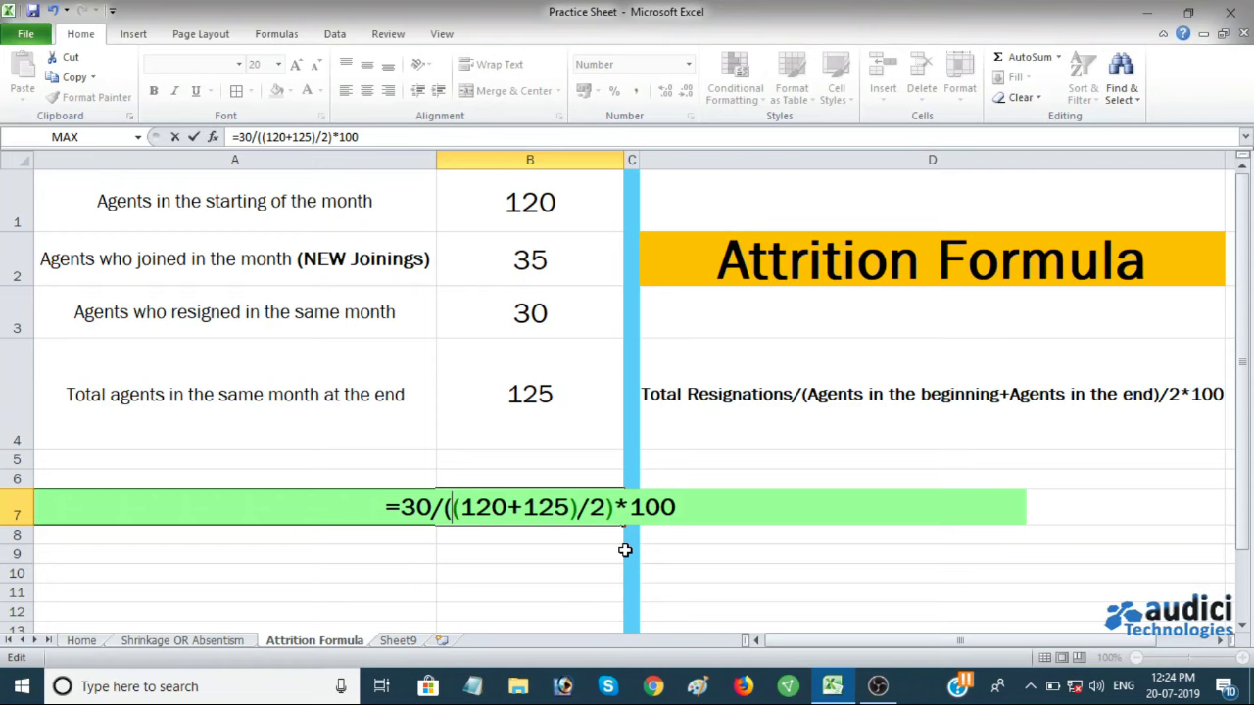
{"action": "key", "text": "Return"}
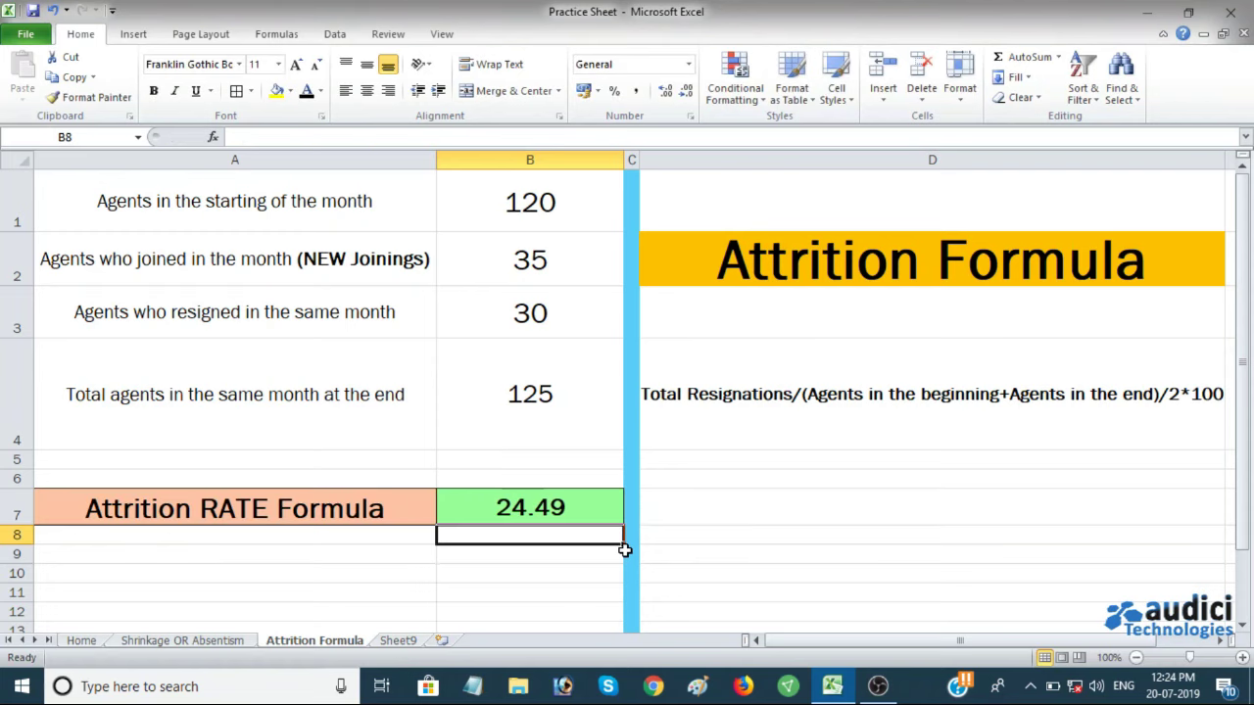
{"action": "key", "text": "Up"}
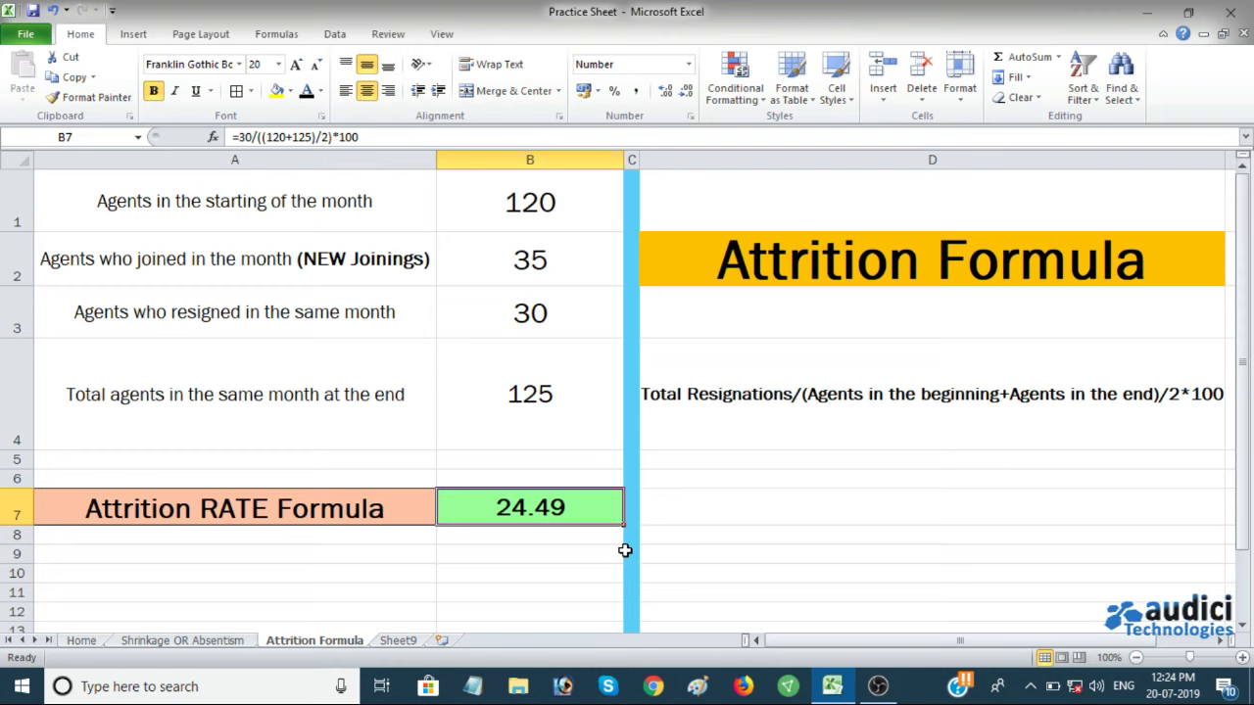
{"action": "key", "text": "Up"}
{"action": "key", "text": "Up"}
{"action": "key", "text": "Up"}
{"action": "key", "text": "Up"}
{"action": "key", "text": "Down"}
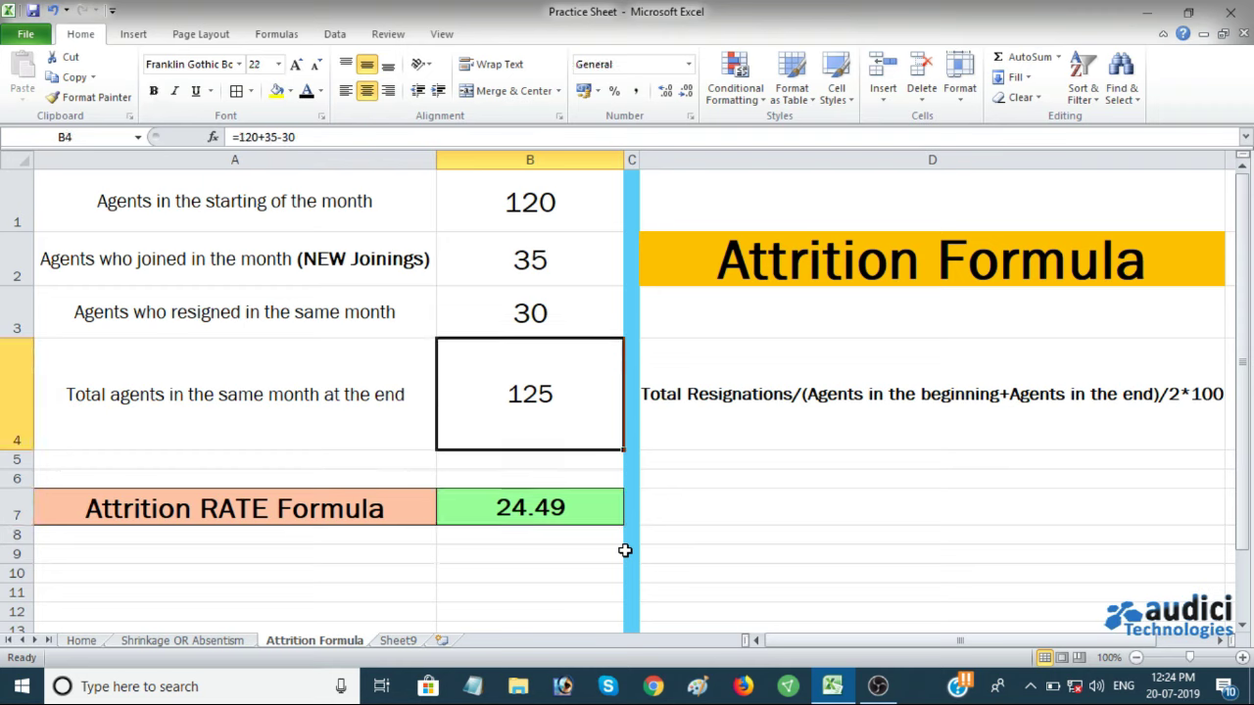
{"action": "key", "text": "Down"}
{"action": "key", "text": "Down"}
{"action": "key", "text": "Down"}
{"action": "key", "text": "Up"}
{"action": "key", "text": "Up"}
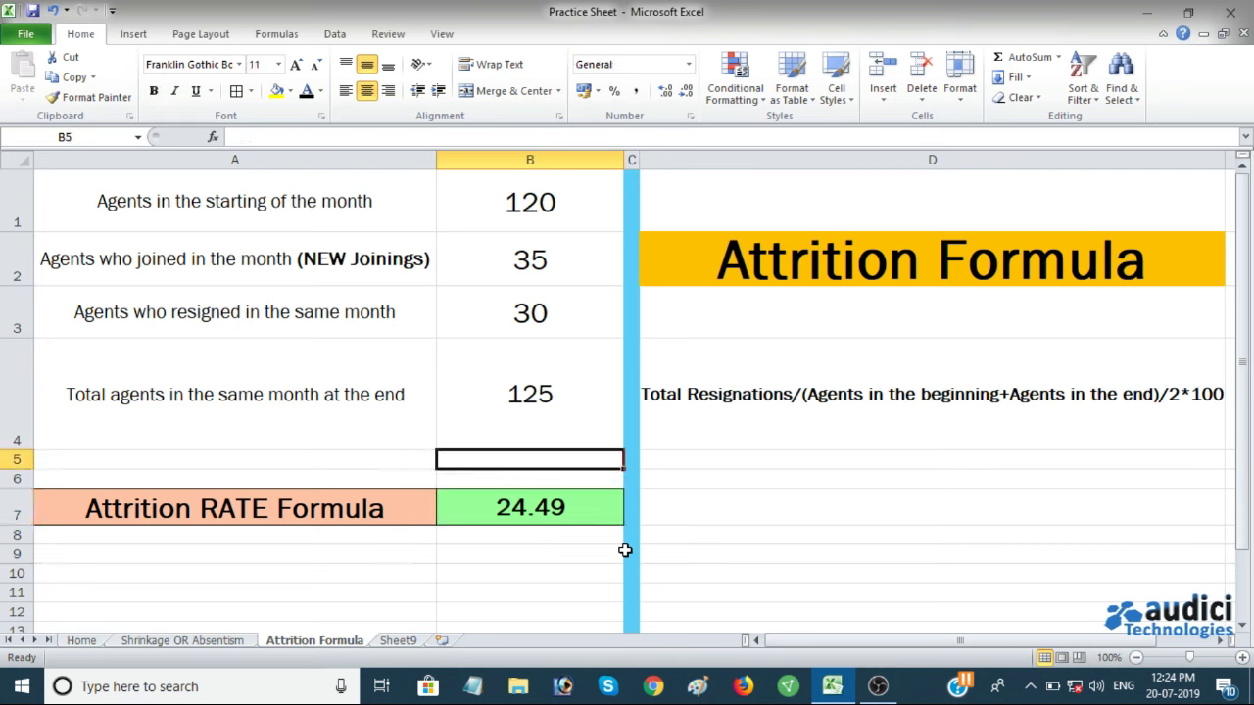
{"action": "key", "text": "Up"}
{"action": "key", "text": "Right"}
{"action": "key", "text": "Right"}
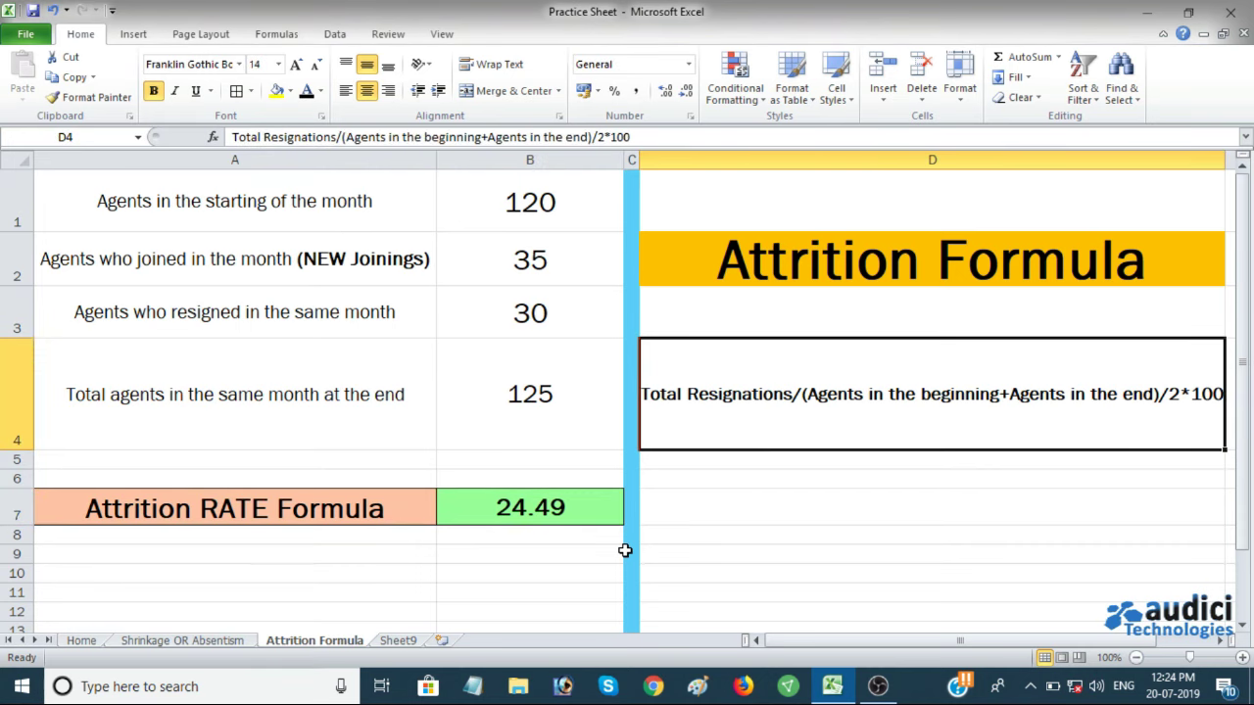
{"action": "key", "text": "Down"}
{"action": "key", "text": "Down"}
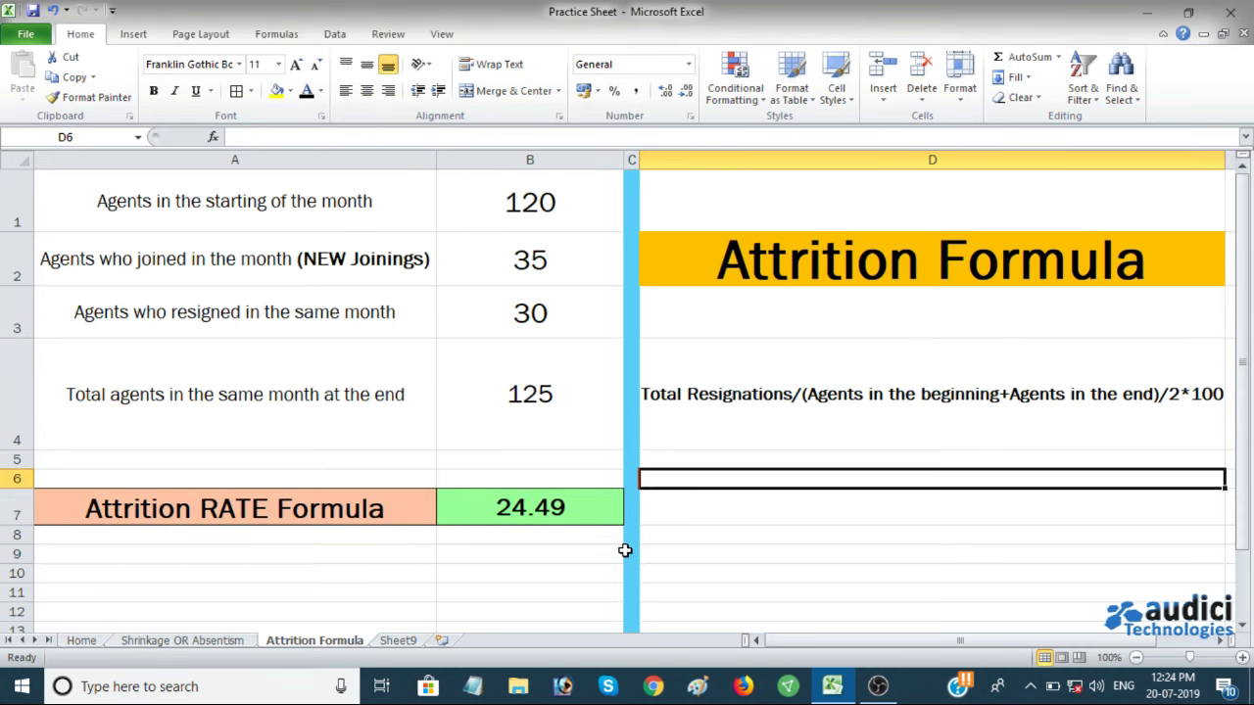
{"action": "key", "text": "Down"}
{"action": "key", "text": "Left"}
{"action": "key", "text": "Left"}
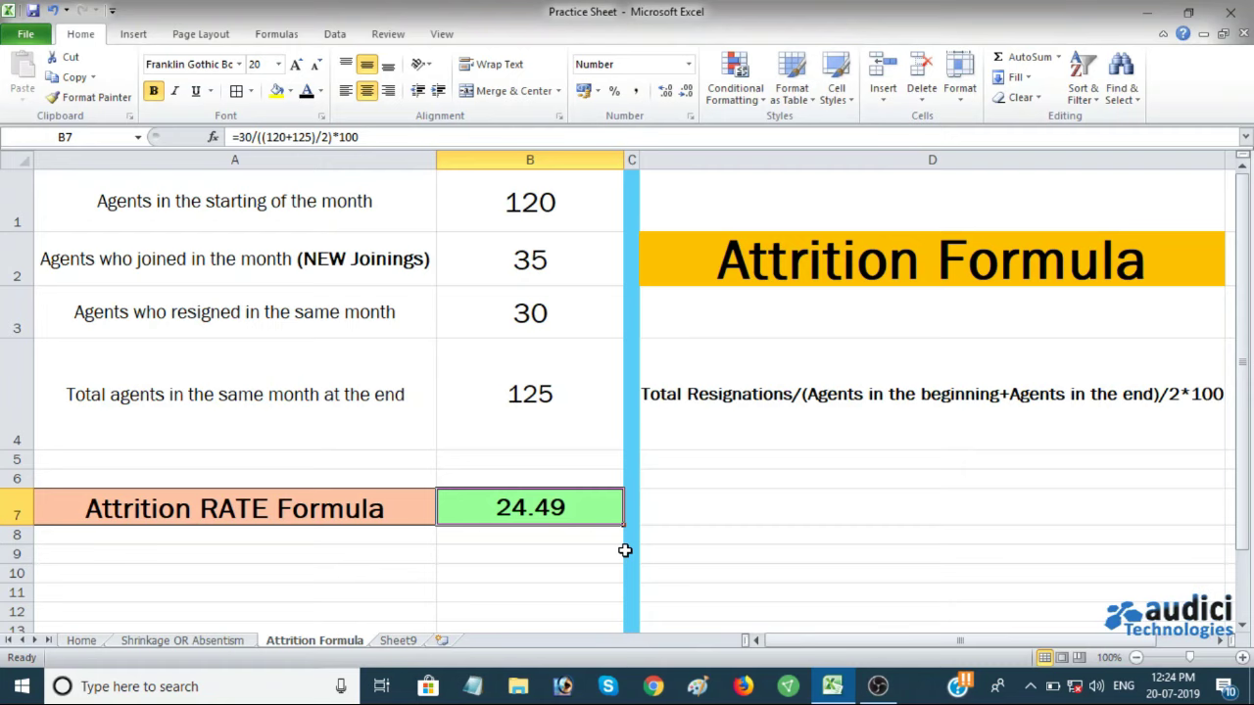
{"action": "left_click", "coordinate": [842, 510]}
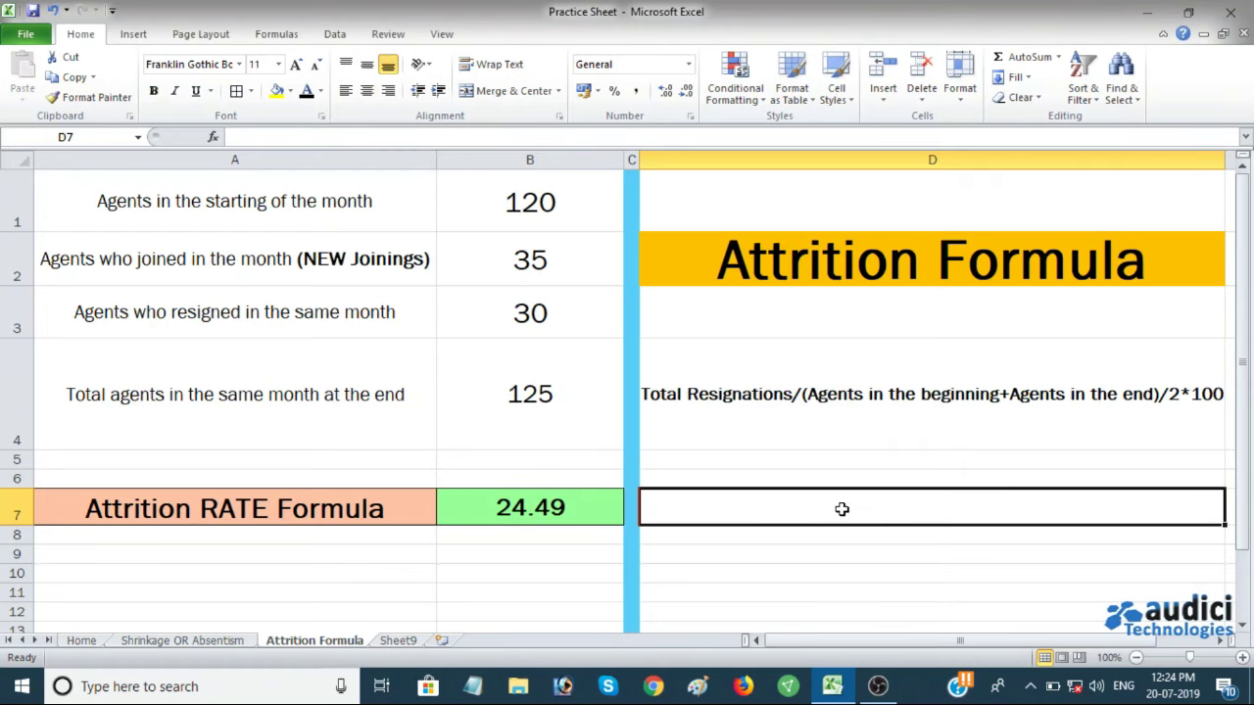